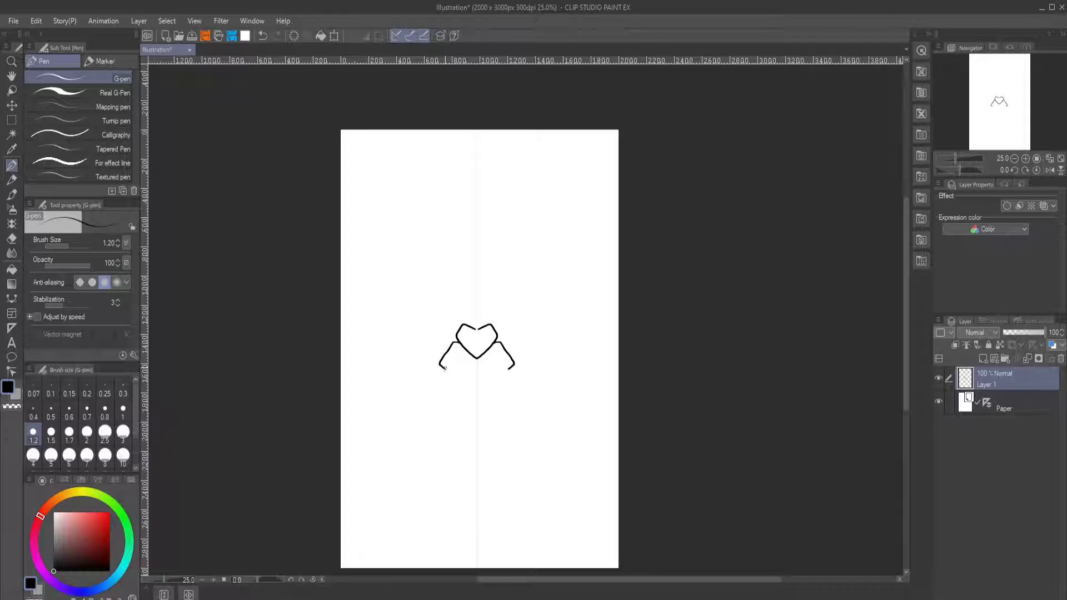
Ink the mirrored body outline, shoulder lines, ear loops and closed eyes, undoing stray strokes
drag(445, 368, 476, 429)
drag(497, 345, 513, 362)
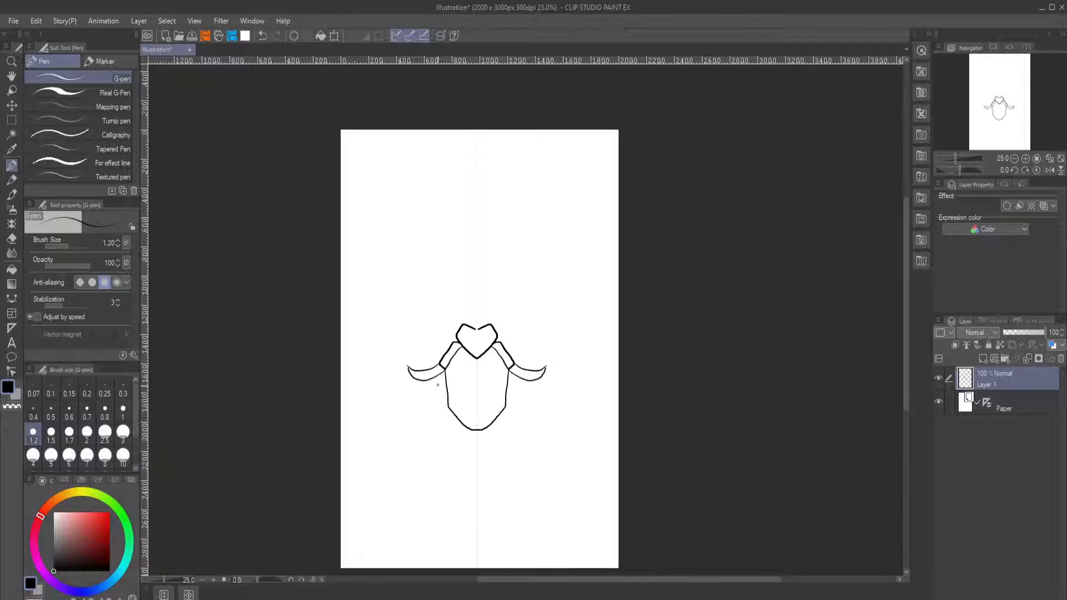
mouse_move(439, 381)
mouse_down()
mouse_move(447, 416)
mouse_move(432, 404)
mouse_move(499, 384)
mouse_up()
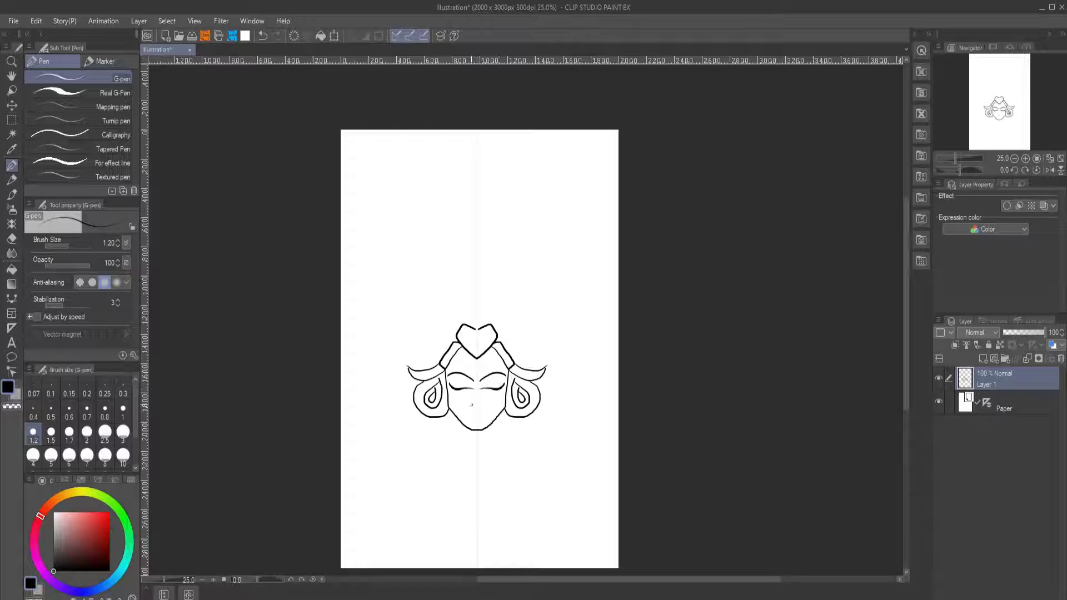
mouse_move(464, 327)
mouse_down()
mouse_move(476, 250)
mouse_move(477, 322)
mouse_move(536, 350)
mouse_move(492, 207)
mouse_move(555, 353)
mouse_up()
key(ctrl+z)
key(ctrl+z)
key(ctrl+z)
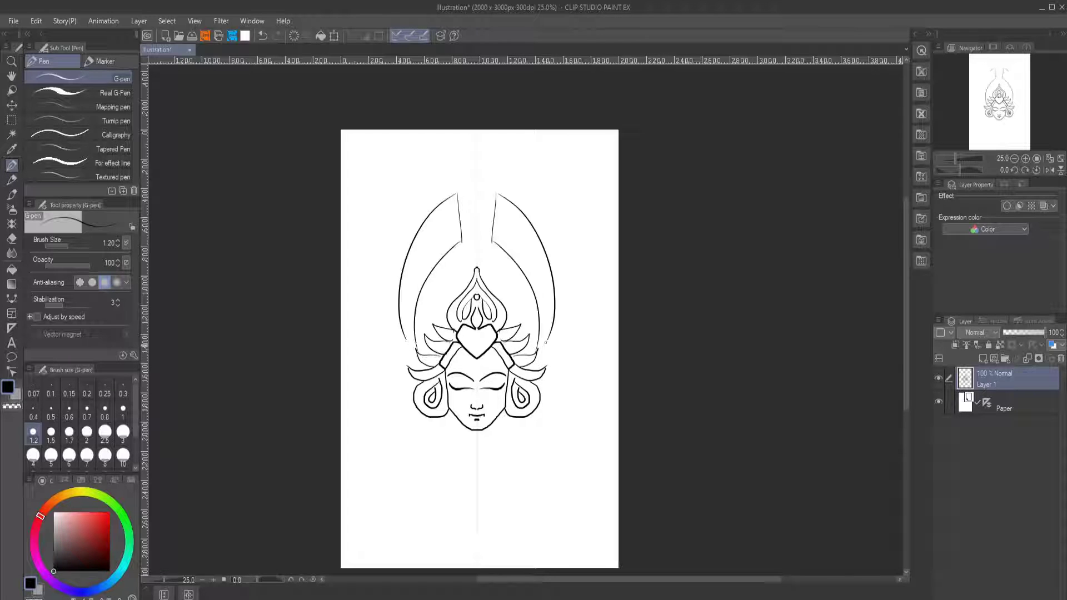
With higher stabilization, draw double halo arcs above the crown and horns reaching the canvas top
key(ctrl+z)
drag(494, 210, 542, 329)
key(ctrl+z)
click(61, 305)
mouse_move(493, 211)
mouse_down()
mouse_move(553, 324)
mouse_move(566, 326)
mouse_move(493, 173)
mouse_move(469, 161)
mouse_up()
key(ctrl+z)
key(ctrl+z)
mouse_move(464, 228)
mouse_down()
mouse_move(476, 233)
mouse_move(506, 134)
mouse_move(477, 172)
mouse_up()
key(ctrl+z)
drag(503, 211, 506, 131)
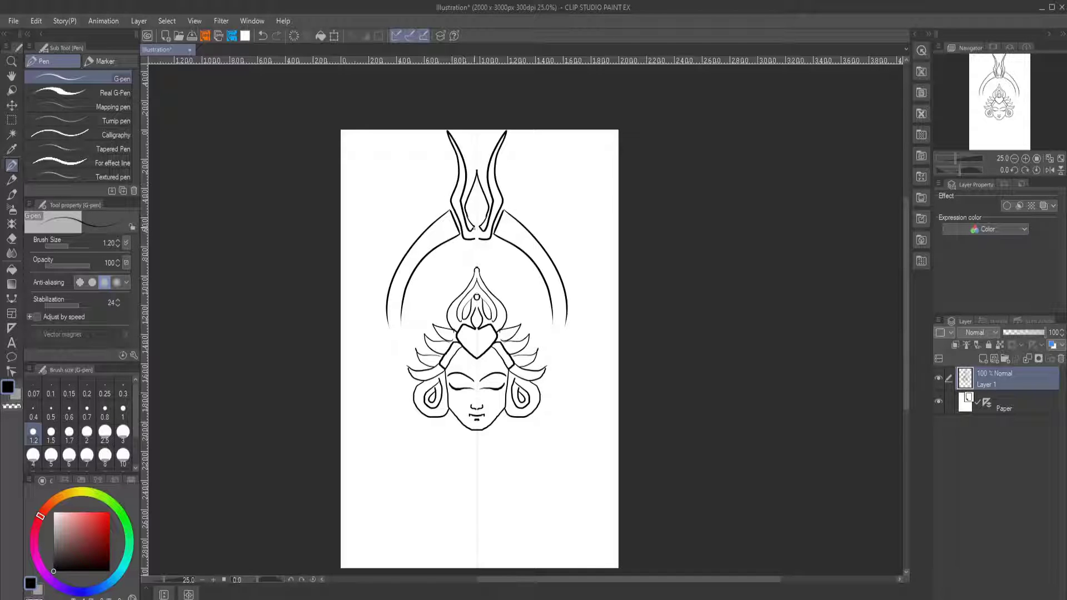
Draw the inner arch around crown and face, mirrored hair curls and bead chains
drag(476, 248, 536, 352)
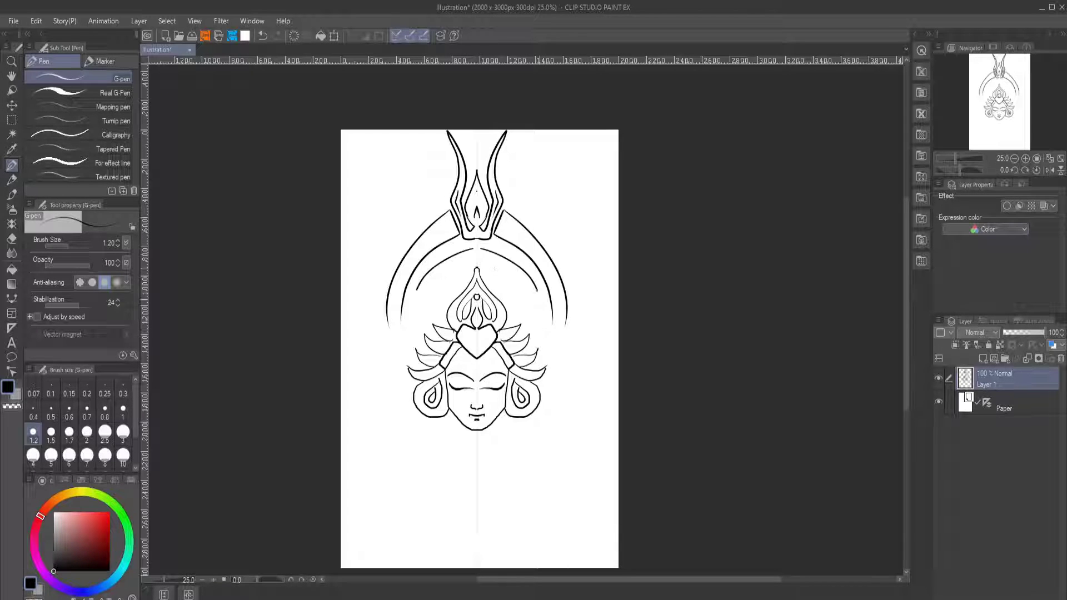
drag(476, 258, 536, 356)
key(ctrl+z)
drag(477, 260, 541, 367)
key(ctrl+z)
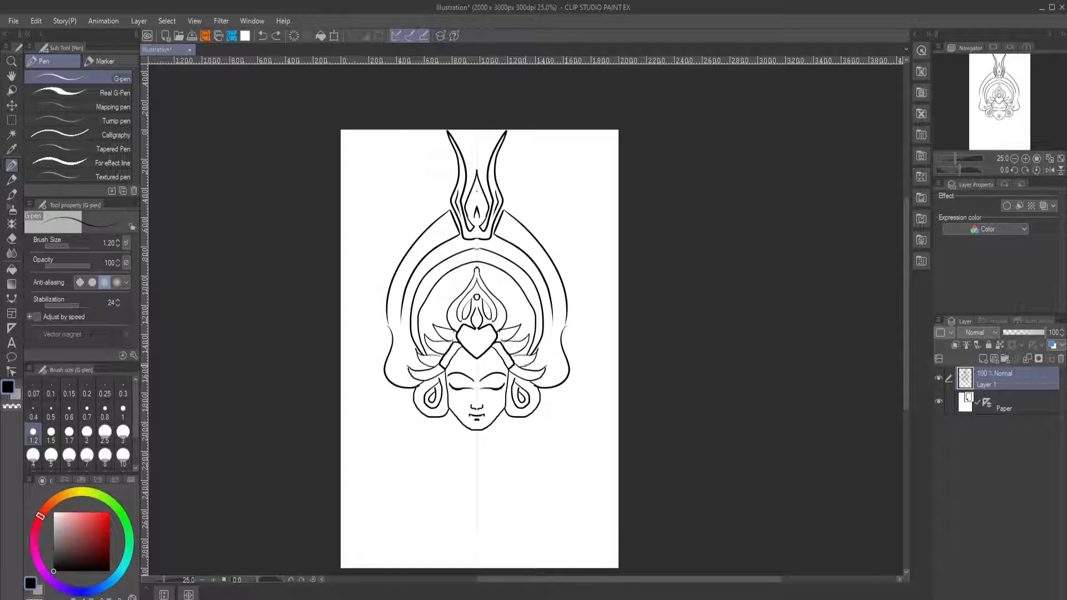
mouse_move(564, 327)
mouse_down()
mouse_move(533, 364)
mouse_move(549, 377)
mouse_up()
drag(498, 347, 511, 368)
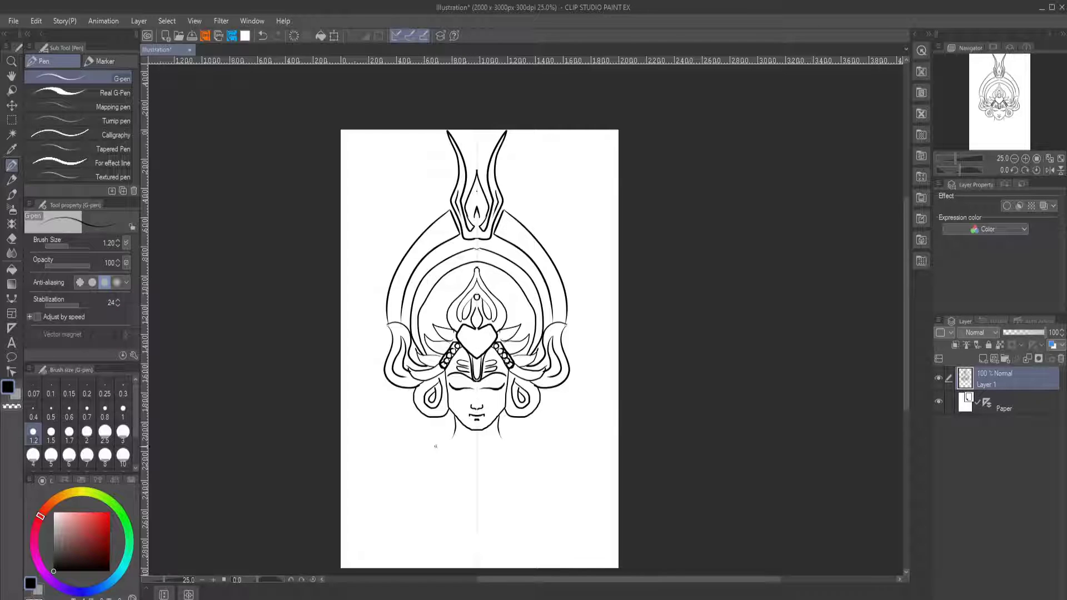
Move the drawing about 230px down, then add long curved side strokes and a cobra head
key(ctrl+t)
drag(436, 446, 435, 572)
key(Return)
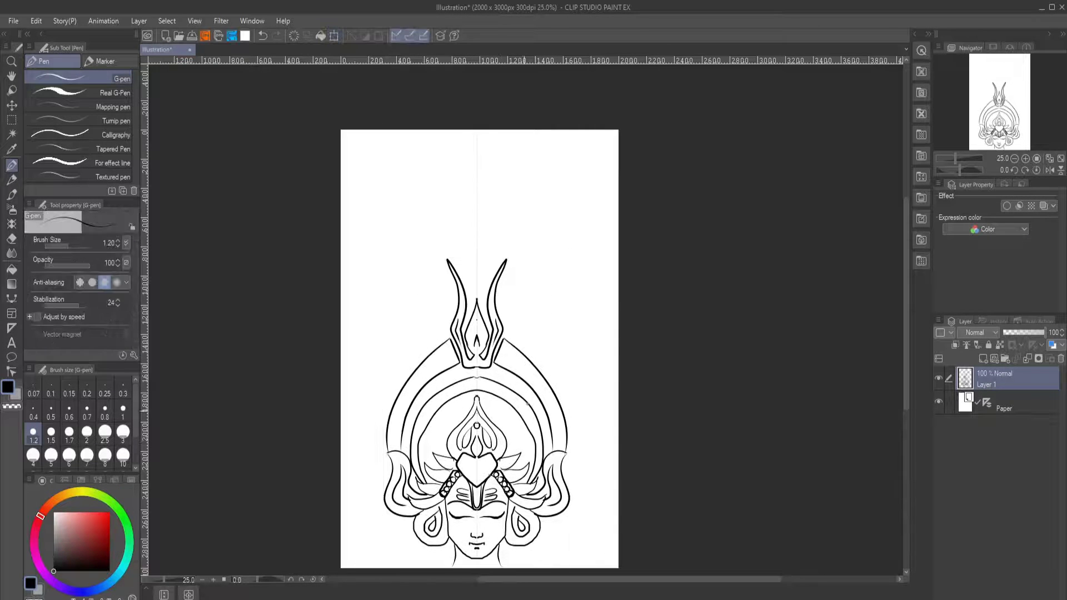
mouse_move(563, 133)
mouse_down()
mouse_move(609, 367)
mouse_move(600, 352)
mouse_up()
drag(572, 179, 592, 339)
drag(579, 273, 572, 388)
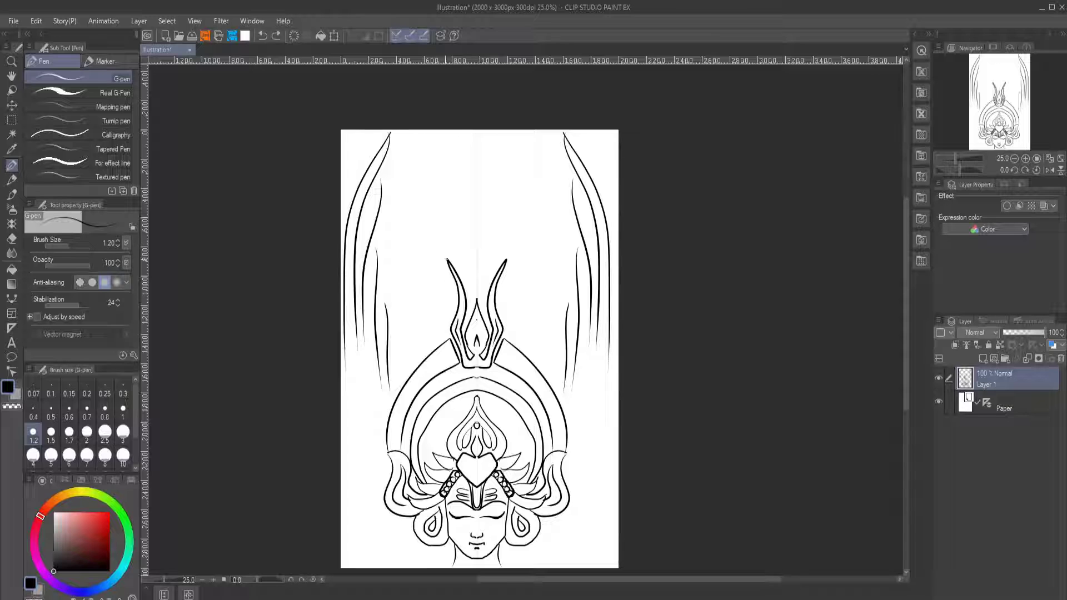
drag(476, 172, 477, 248)
drag(500, 192, 483, 308)
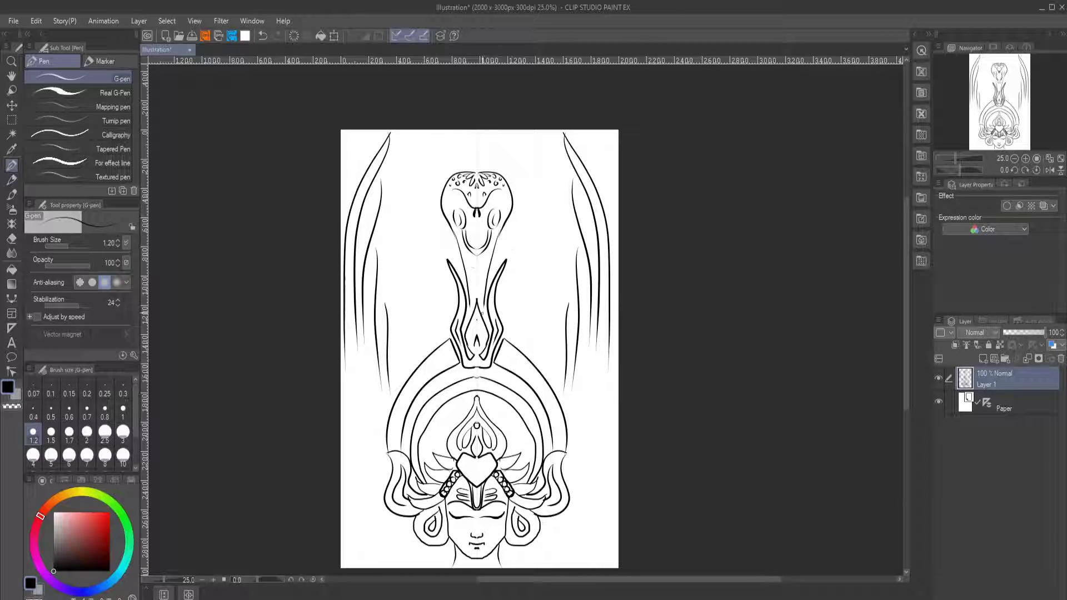
Save the illustration as 'Sati'
key(ctrl+s)
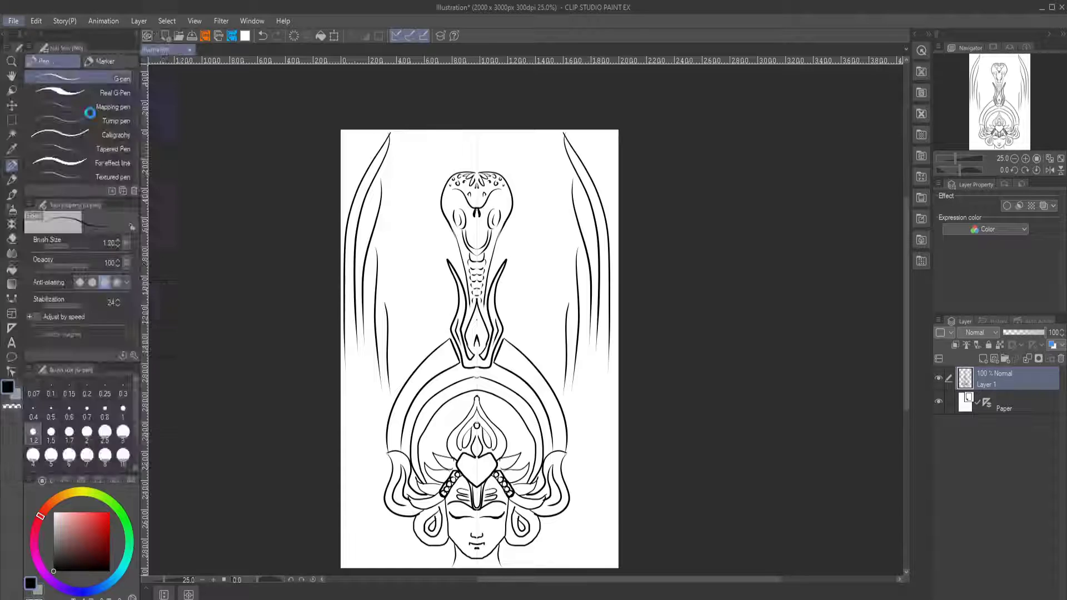
text(Sati)
key(Return)
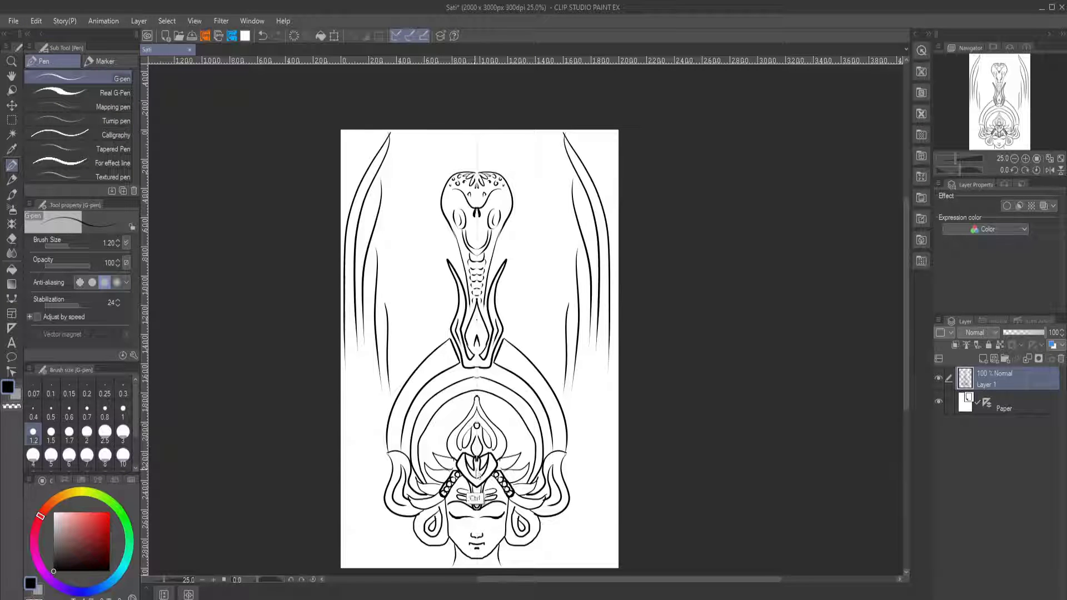
Replace the forehead heart with a new ornament and add wavy strands along the bottom
drag(472, 456, 478, 494)
mouse_move(616, 514)
mouse_down()
mouse_move(506, 566)
mouse_move(618, 500)
mouse_up()
drag(567, 567, 619, 542)
drag(542, 530, 618, 466)
drag(572, 493, 618, 407)
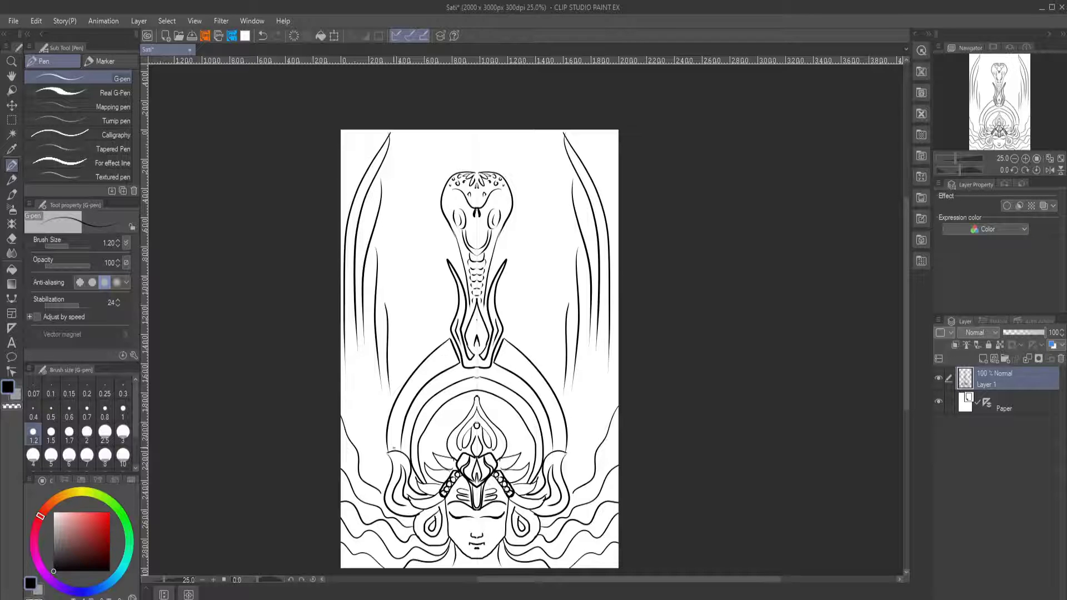
Surround the cobra with bubble ovals and small circles, undoing stray strokes
drag(561, 259, 517, 321)
key(ctrl+z)
drag(547, 150, 524, 322)
key(ctrl+z)
drag(555, 254, 528, 233)
drag(557, 231, 555, 232)
drag(559, 207, 558, 208)
drag(539, 184, 534, 184)
drag(558, 166, 557, 168)
drag(532, 143, 527, 142)
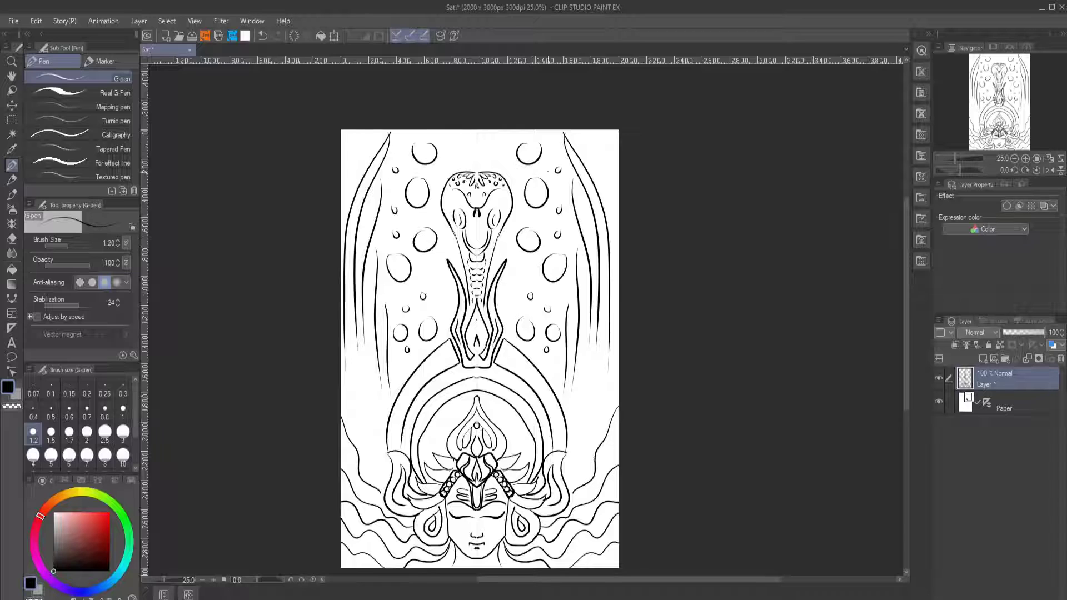
Add zigzag spikes beside the arch, swirls along the inner arch and curves on the outer arch
mouse_move(563, 392)
mouse_down()
mouse_move(592, 412)
mouse_move(602, 453)
mouse_move(597, 439)
mouse_move(564, 477)
mouse_move(550, 373)
mouse_move(572, 358)
mouse_move(528, 371)
mouse_move(511, 288)
mouse_up()
key(ctrl+z)
key(ctrl+z)
key(ctrl+z)
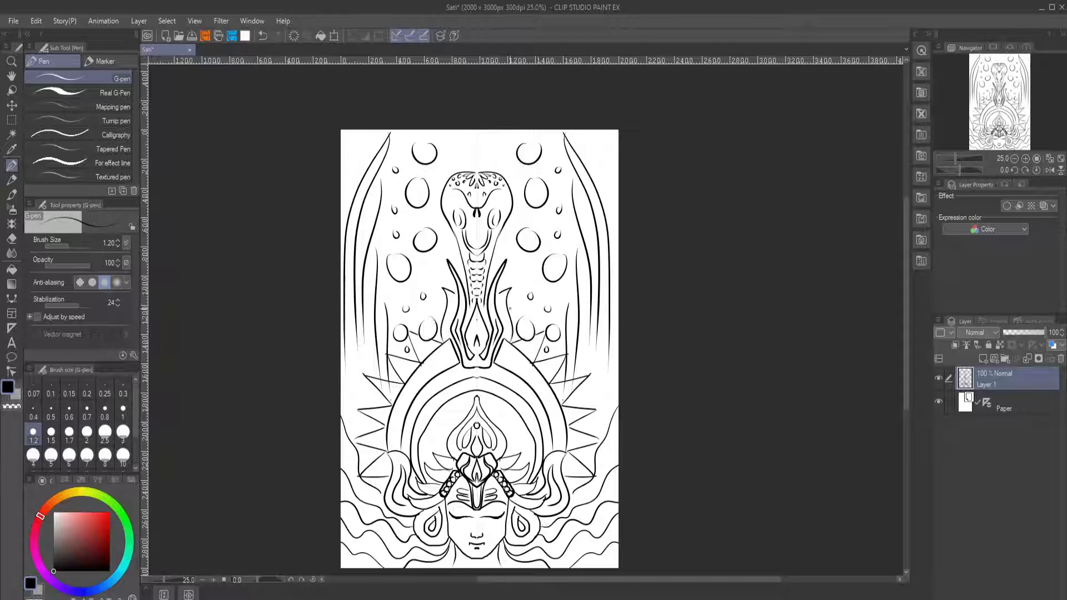
drag(502, 413, 514, 431)
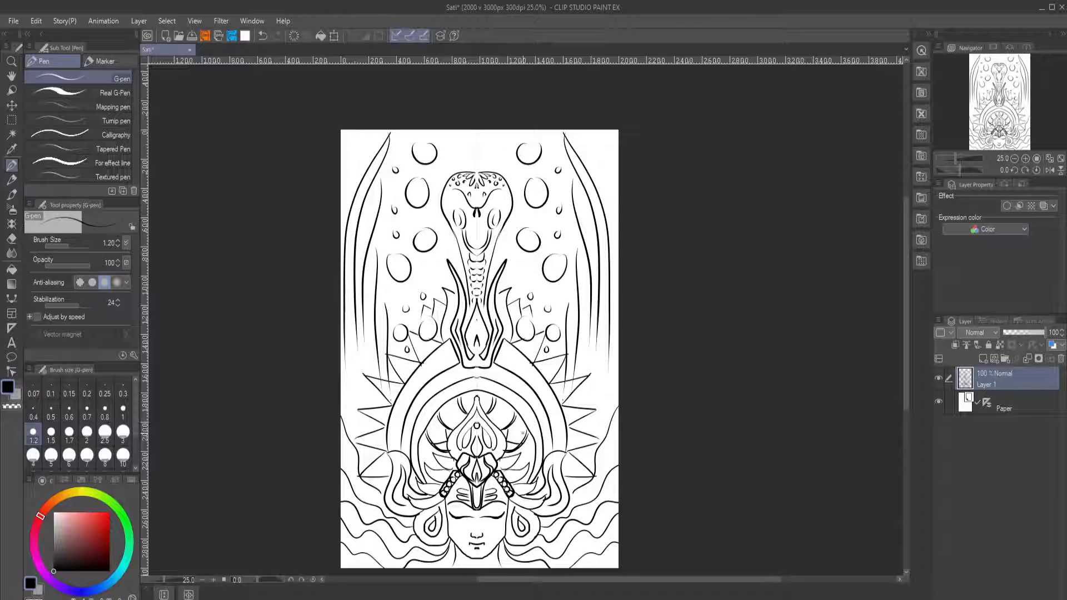
key(ctrl+z)
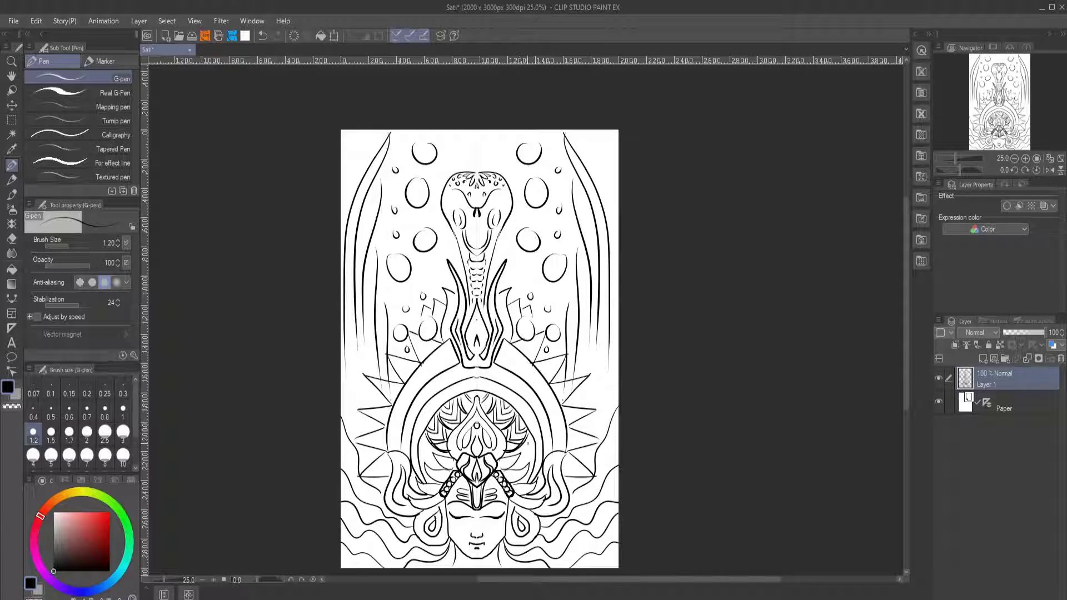
mouse_move(494, 366)
mouse_down()
mouse_move(536, 404)
mouse_move(551, 439)
mouse_up()
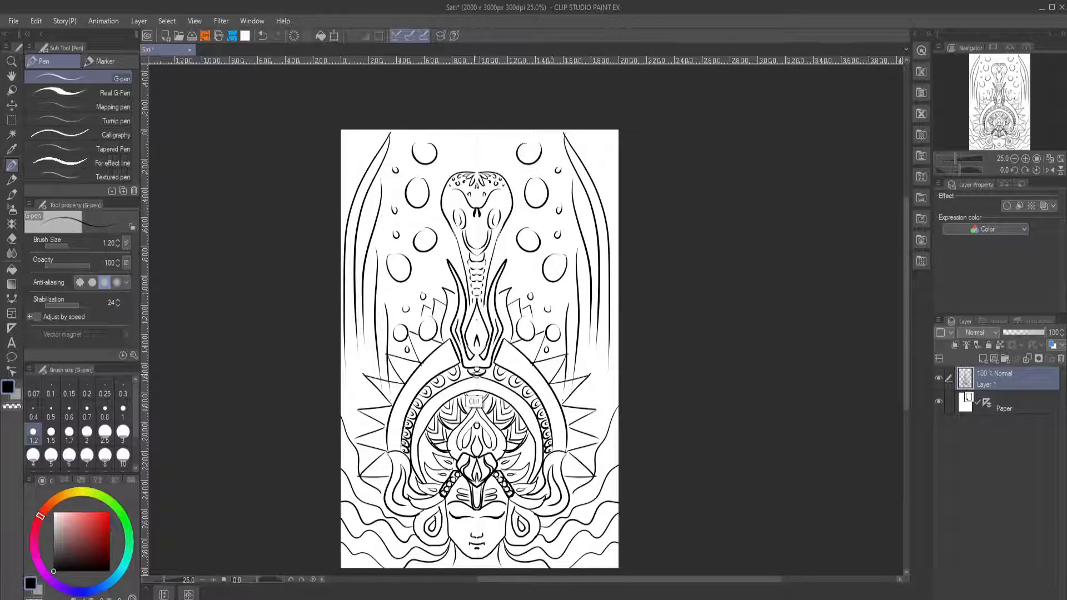
drag(395, 445, 455, 352)
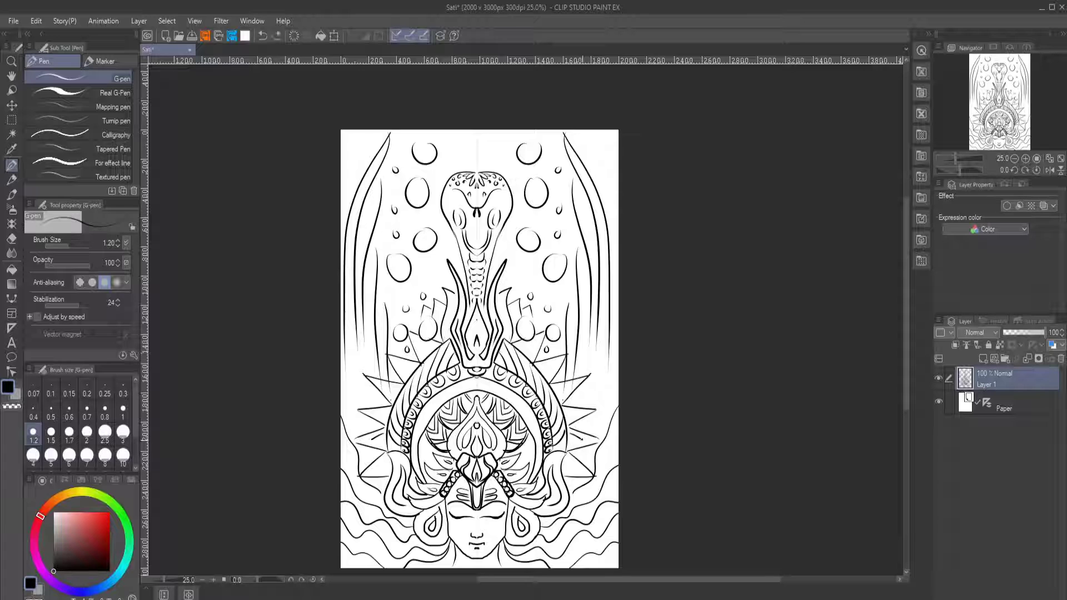
drag(561, 394, 553, 386)
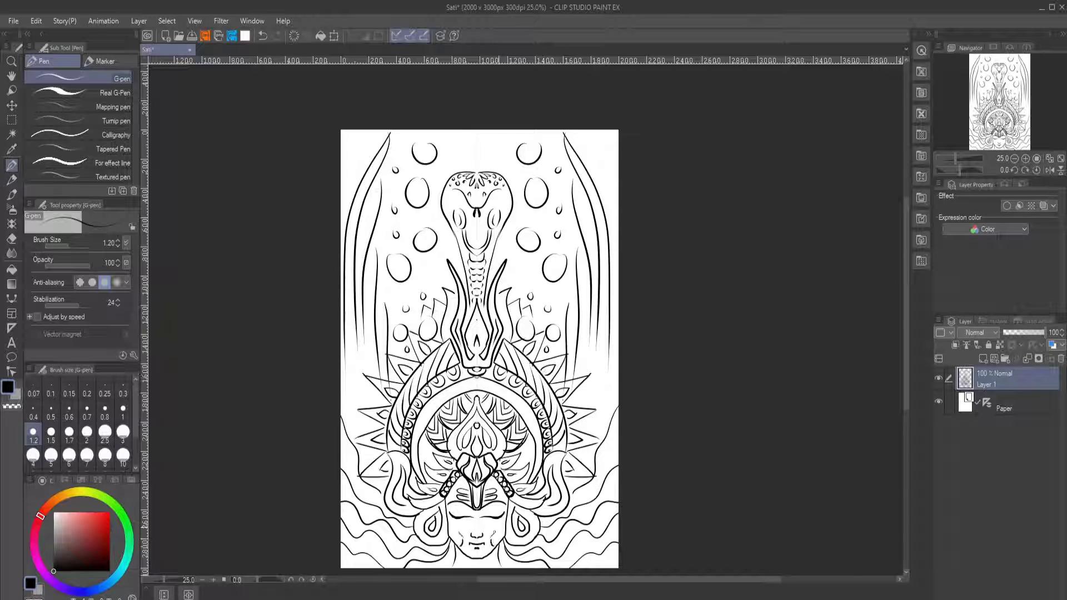
Draw more wavy strands sweeping out from both sides near the bottom and beside the halo
click(939, 401)
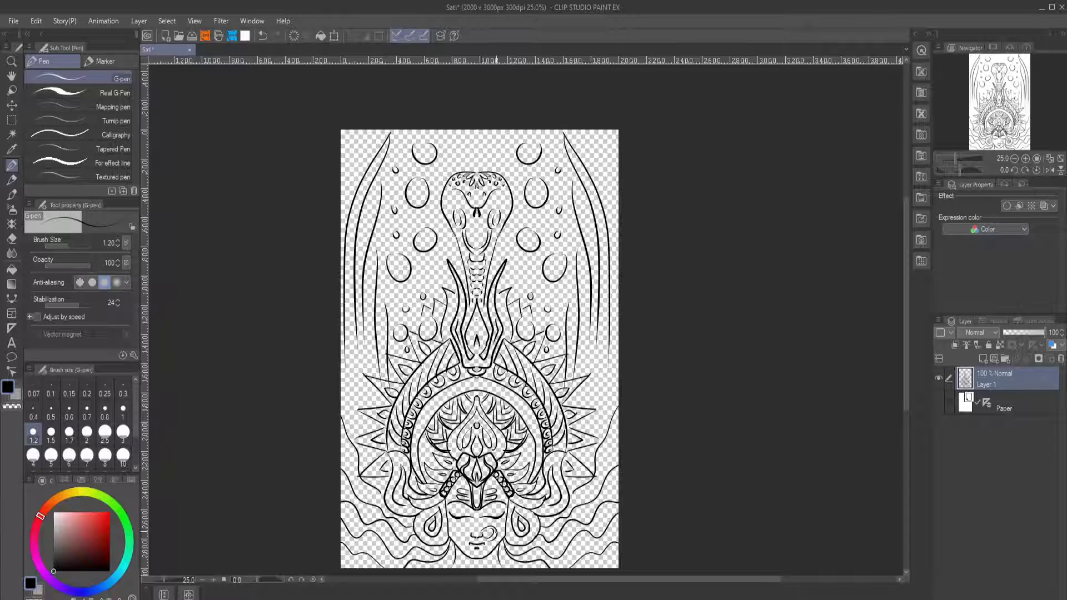
click(939, 401)
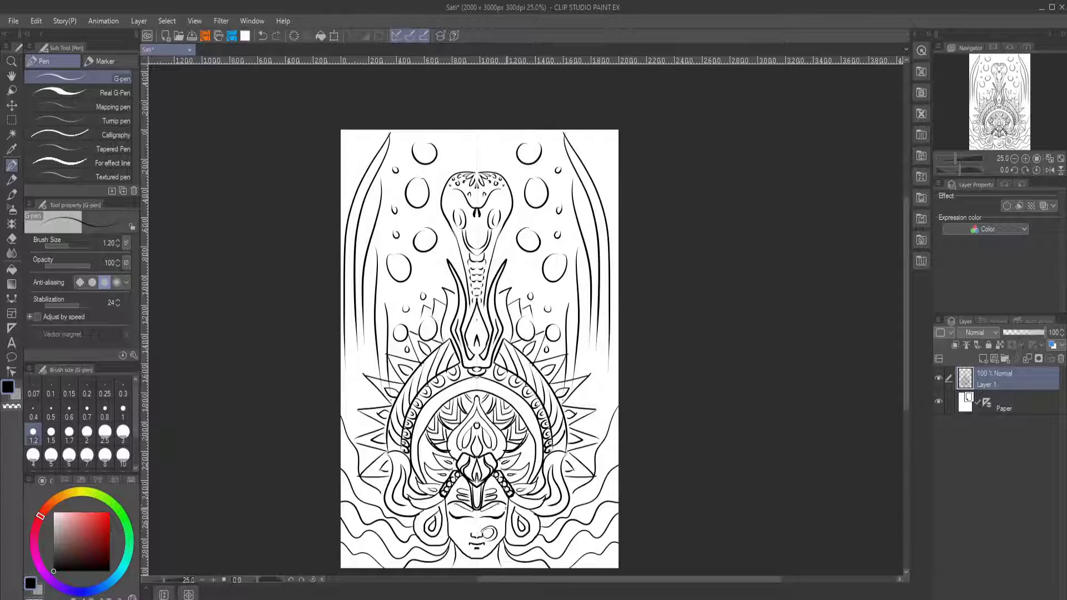
drag(506, 544, 547, 567)
mouse_move(617, 521)
mouse_down()
mouse_move(564, 568)
mouse_move(614, 504)
mouse_up()
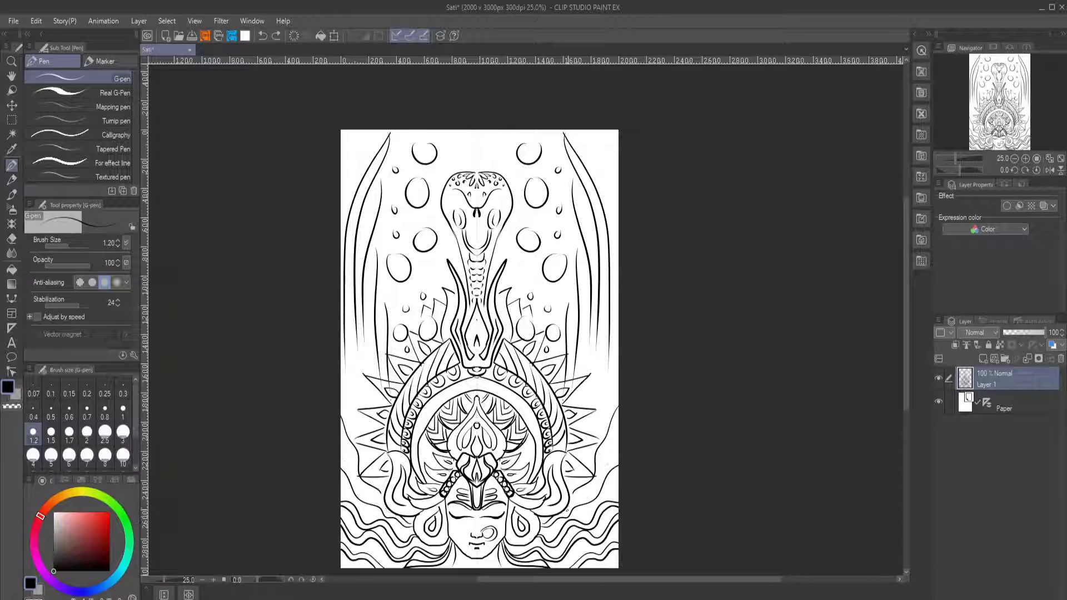
drag(626, 459, 567, 509)
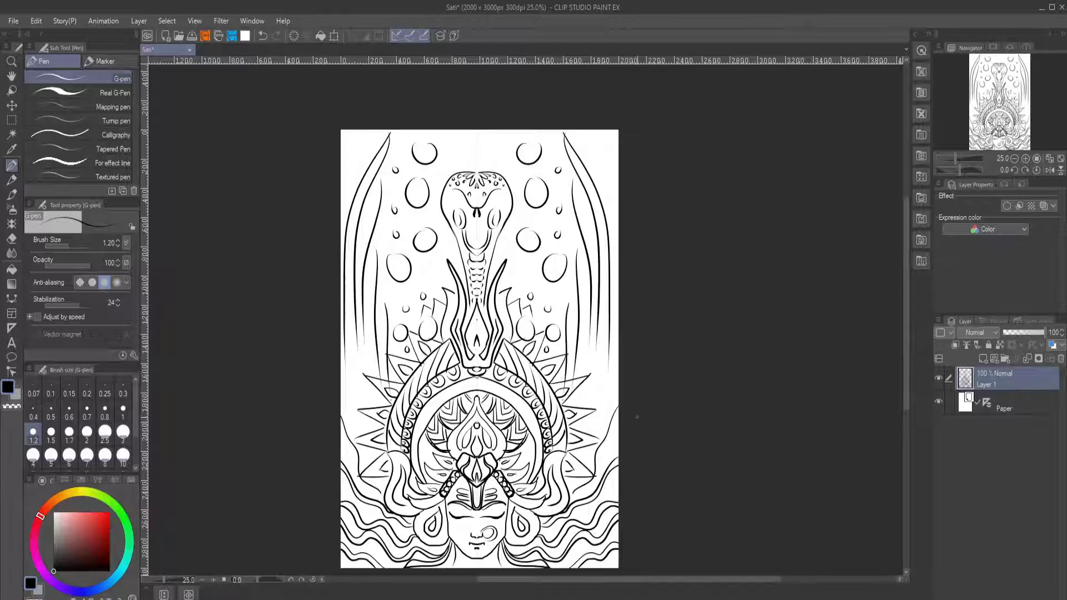
scroll(585, 225, down, 2)
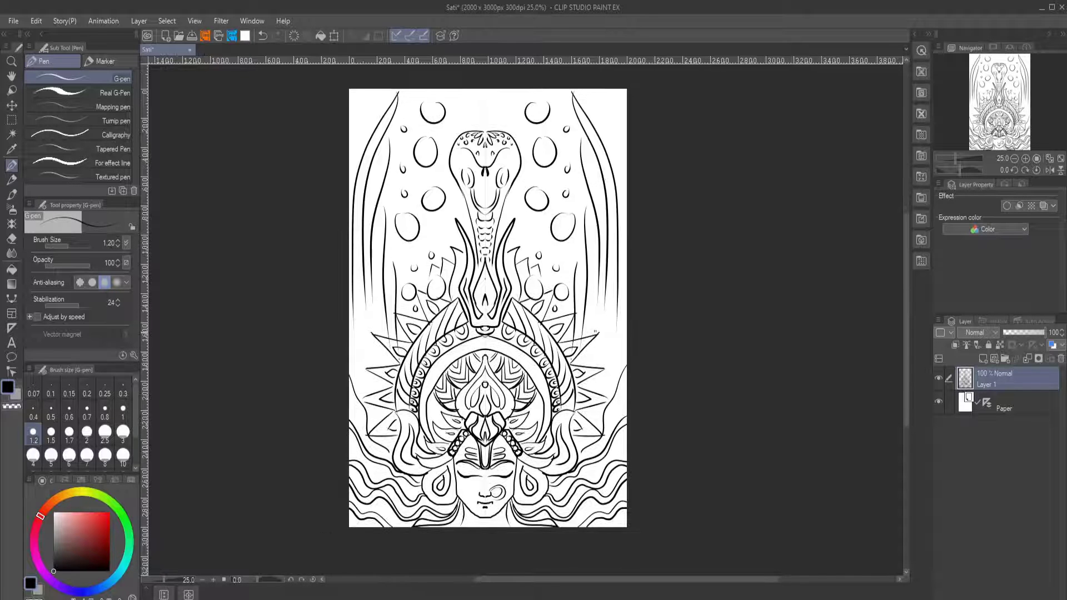
drag(625, 320, 575, 361)
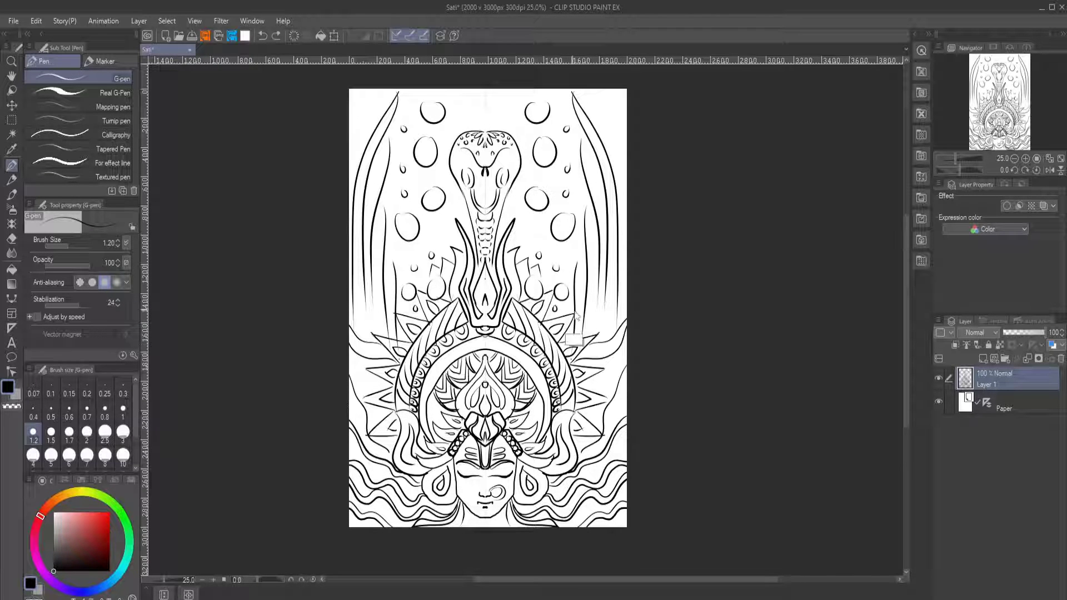
drag(385, 335, 366, 292)
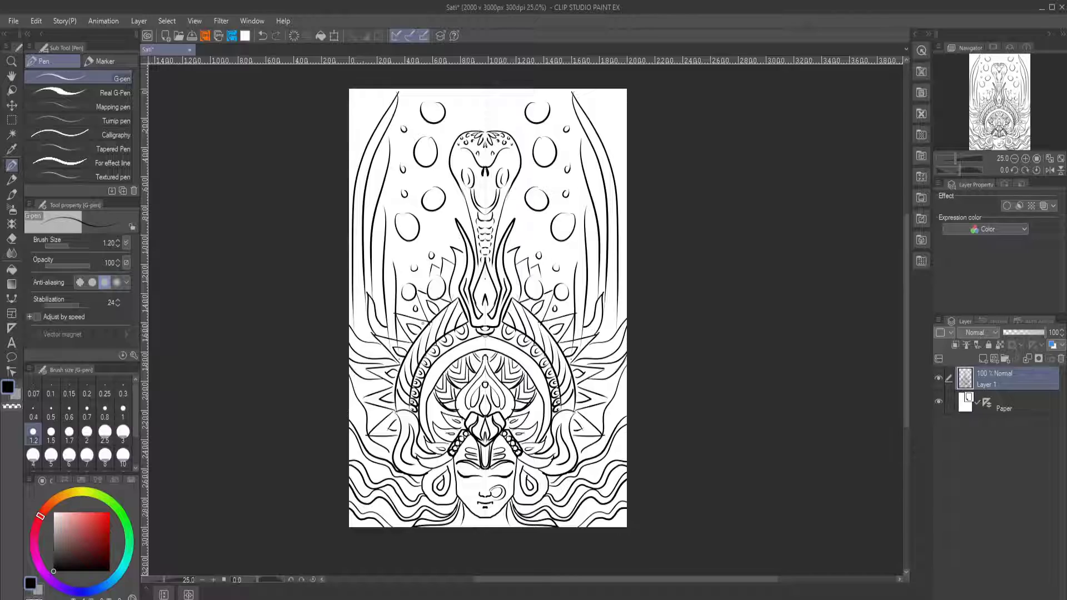
Erase the stray lines at the left cheek, then return to the inking pen
scroll(485, 489, up, 5)
key(e)
mouse_move(478, 377)
mouse_down()
mouse_move(450, 321)
mouse_move(443, 371)
mouse_up()
key(p)
scroll(443, 372, down, 3)
scroll(410, 421, down, 2)
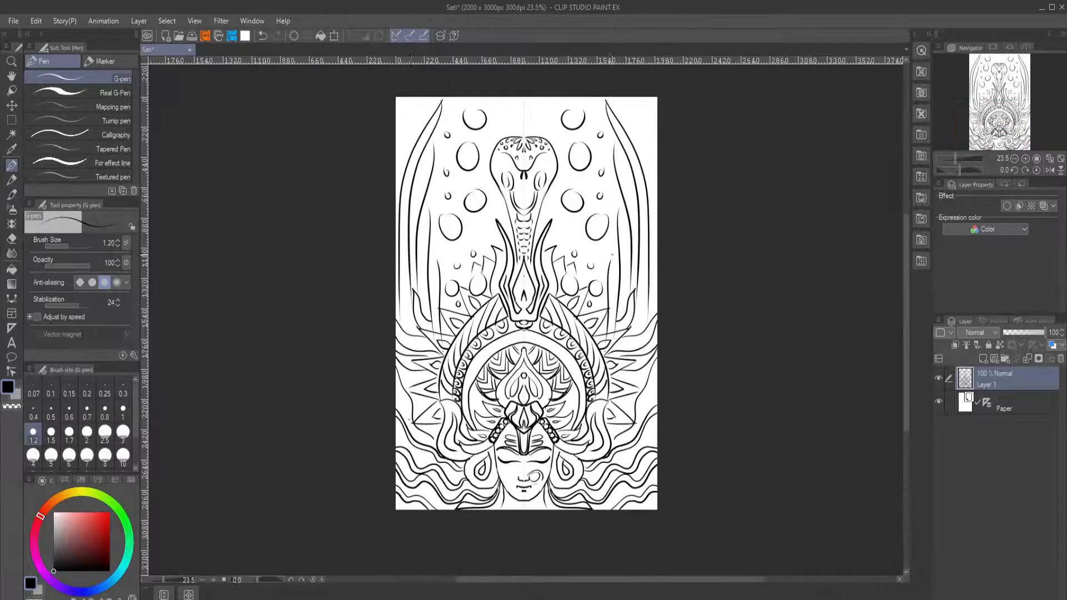
On a new layer beneath the line art, paint the face blue
click(982, 359)
key(b)
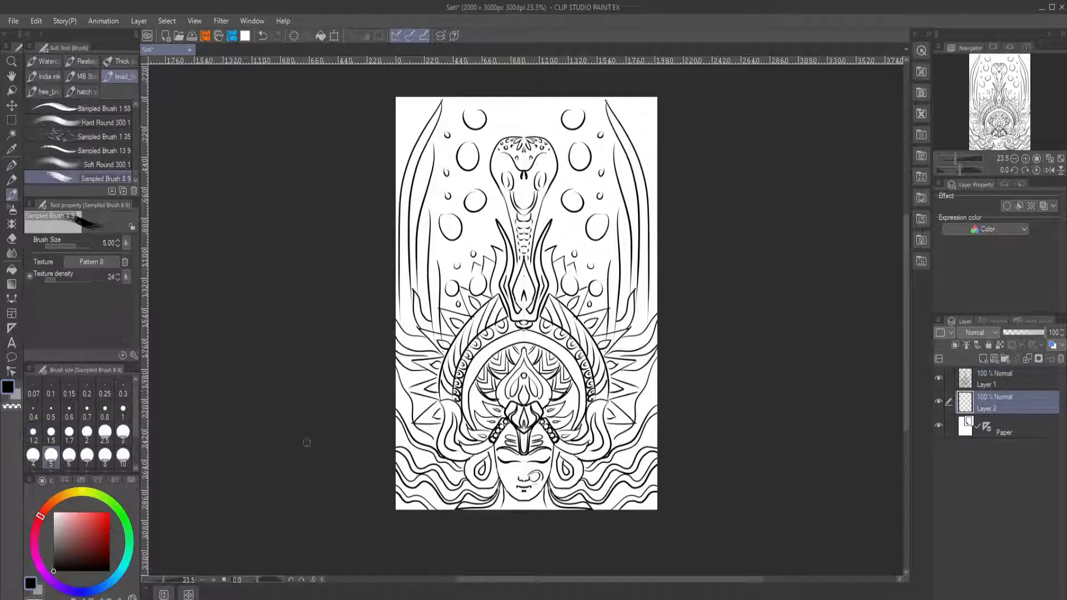
click(111, 580)
drag(500, 433, 547, 483)
With an enlarged brush, cover the whole background in dark purple
drag(39, 245, 89, 245)
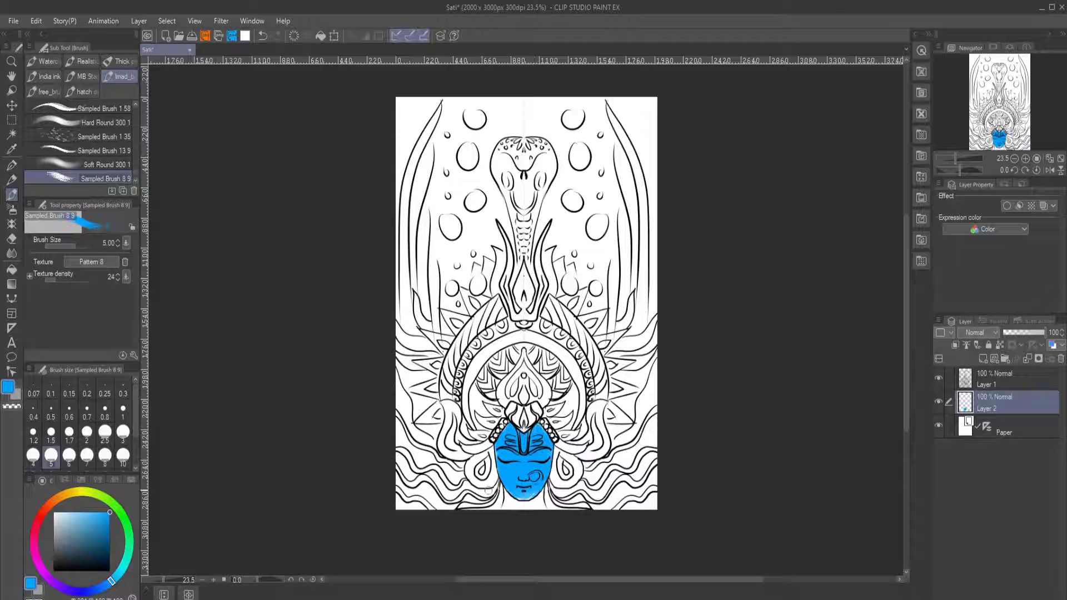
click(42, 571)
click(91, 562)
drag(639, 261, 439, 473)
scroll(456, 444, down, 1)
drag(424, 186, 434, 344)
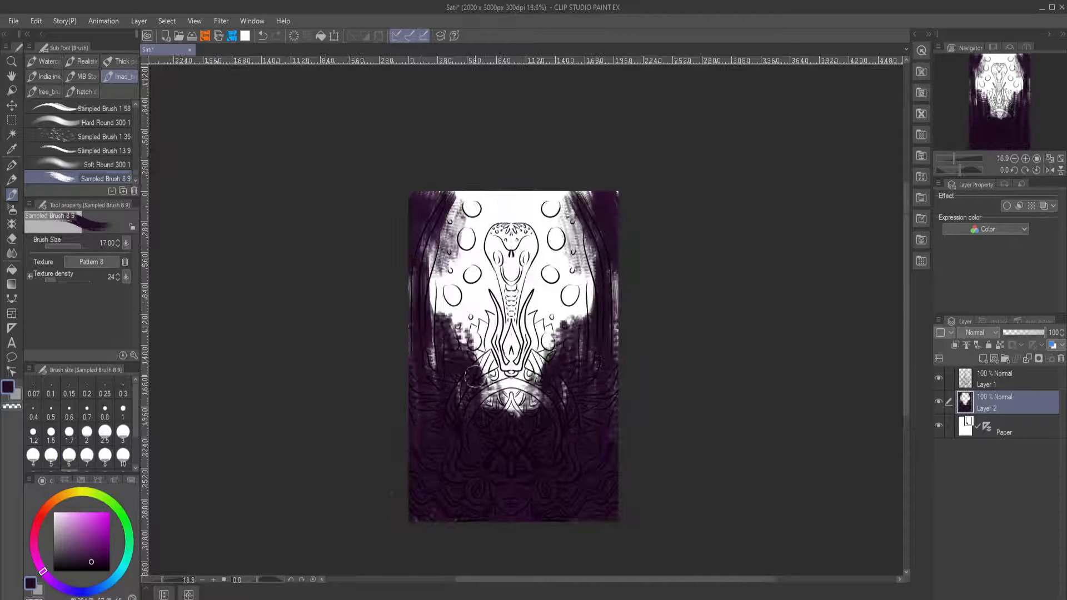
drag(612, 267, 600, 389)
mouse_move(472, 200)
mouse_down()
mouse_move(538, 222)
mouse_move(572, 333)
mouse_move(534, 389)
mouse_move(517, 196)
mouse_up()
drag(434, 255, 436, 305)
Repaint the face blue-violet with a smaller brush
click(66, 588)
click(89, 547)
click(123, 455)
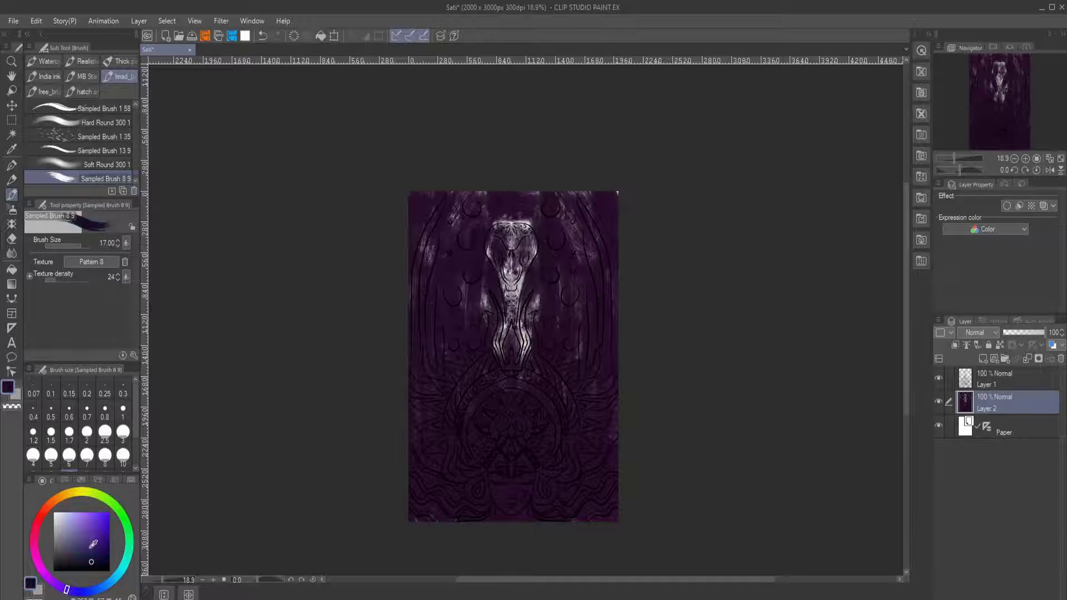
mouse_move(500, 466)
mouse_down()
mouse_move(517, 500)
mouse_move(515, 461)
mouse_up()
scroll(515, 461, up, 5)
Paint the neck teal below the chin with a small brush
click(33, 456)
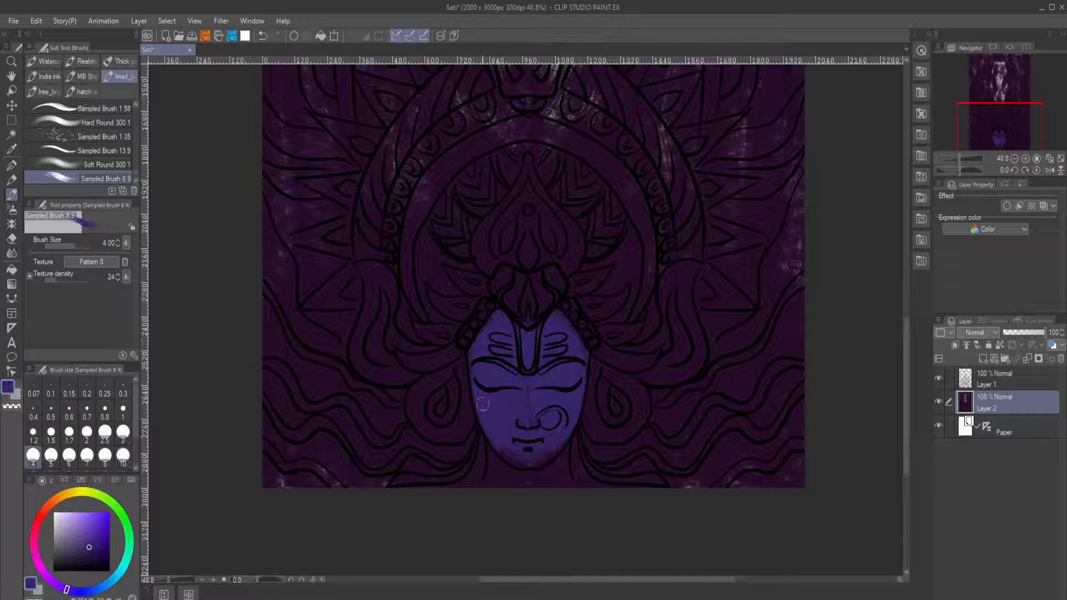
click(95, 559)
click(115, 578)
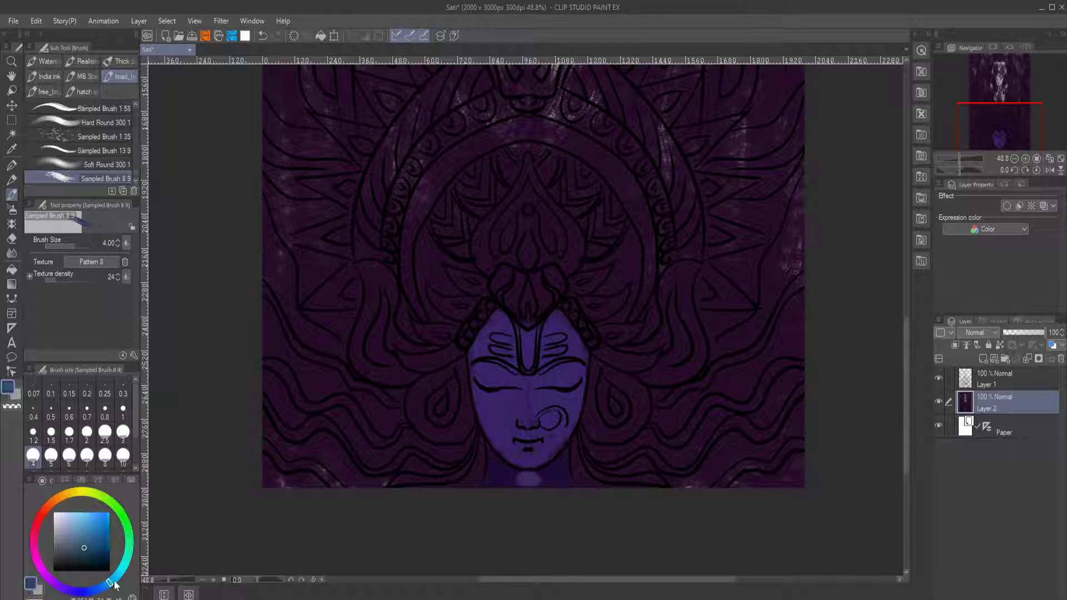
click(84, 548)
drag(514, 475, 524, 482)
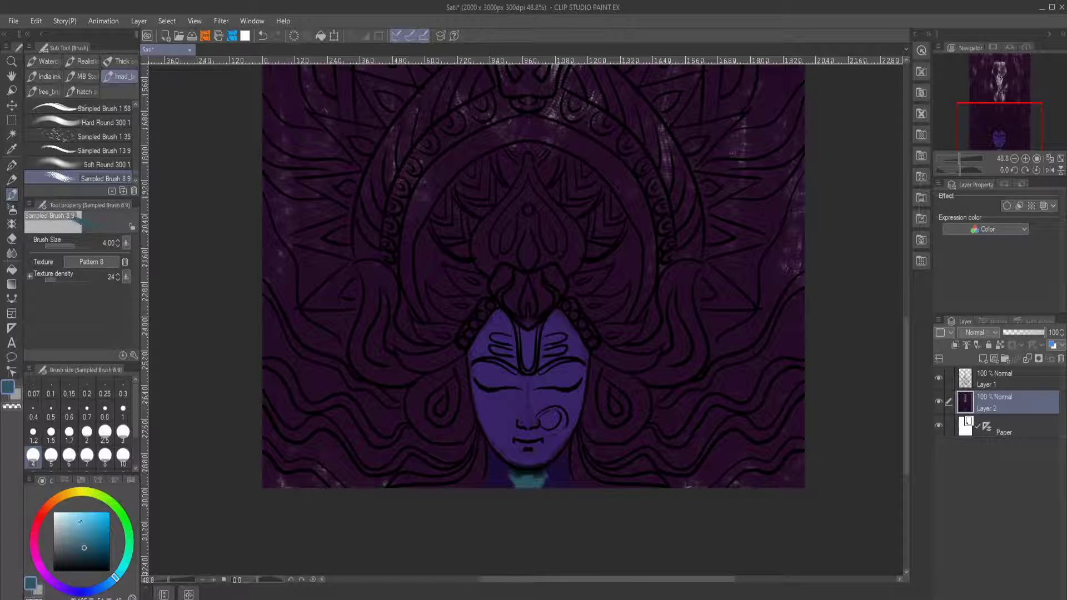
Add white forehead marks, red tilak lines between the brows and an orange dab
click(87, 433)
drag(491, 339, 566, 350)
click(40, 515)
click(109, 512)
click(69, 433)
mouse_move(516, 325)
mouse_down()
mouse_move(537, 345)
mouse_move(528, 358)
mouse_up()
click(61, 495)
click(109, 512)
Draw an orange nose ring, cover the extra left ring in purple, and paint red lips
click(53, 570)
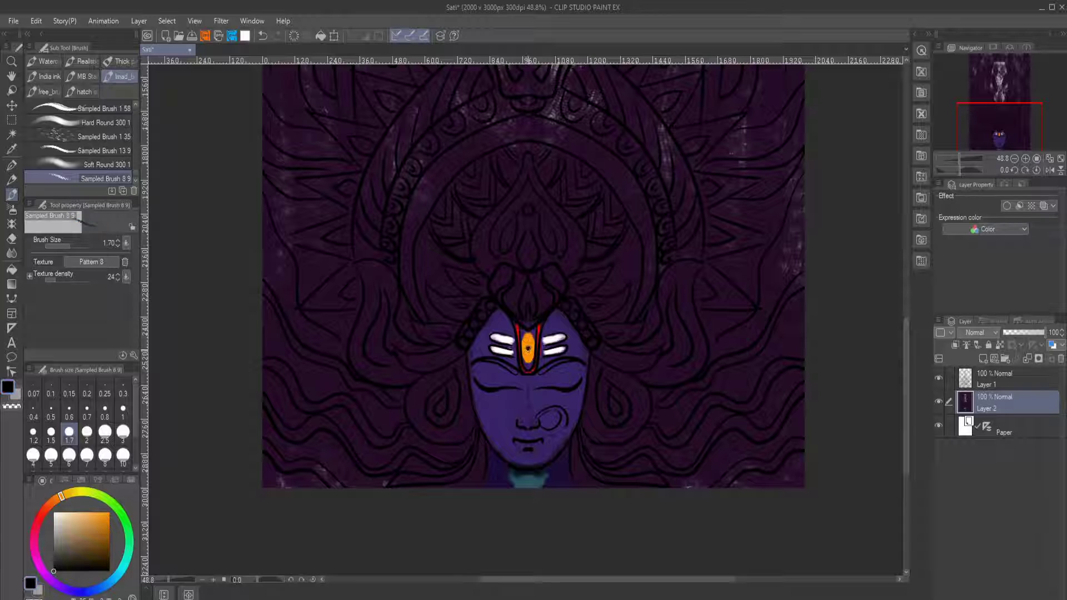
mouse_move(544, 416)
mouse_down()
mouse_move(561, 427)
mouse_move(500, 430)
mouse_move(514, 428)
mouse_move(525, 445)
mouse_up()
alt+click(488, 407)
click(86, 434)
click(40, 516)
click(110, 530)
click(87, 434)
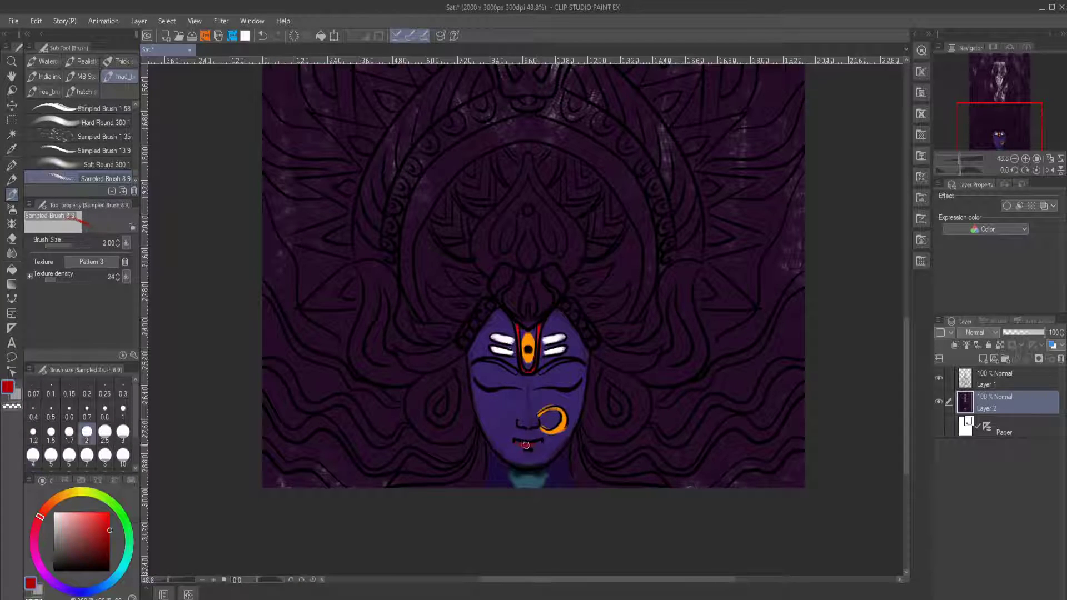
alt+click(524, 435)
alt+click(563, 388)
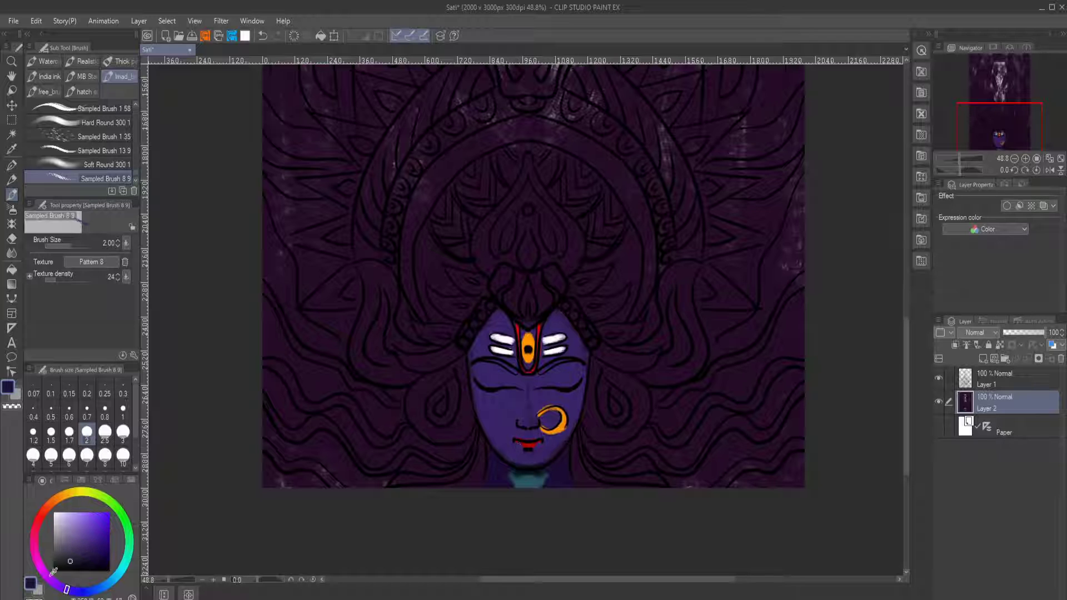
click(34, 433)
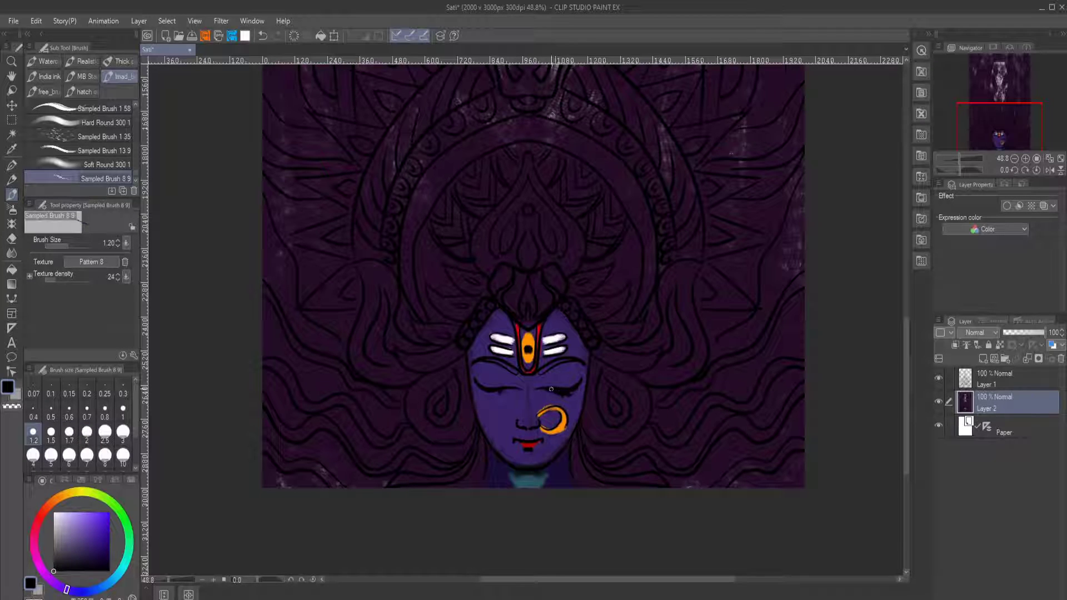
Add mirrored orange crescents beside the face, hair strokes and marks above the forehead
alt+click(555, 416)
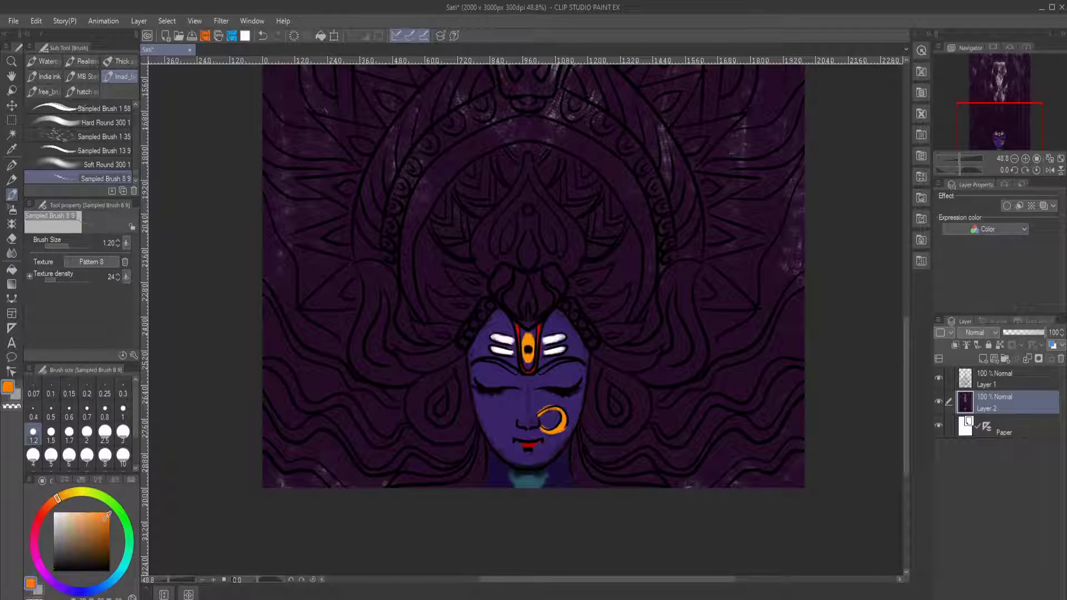
drag(452, 384, 447, 421)
drag(603, 383, 610, 420)
mouse_move(597, 356)
mouse_down()
mouse_move(628, 368)
mouse_move(630, 339)
mouse_up()
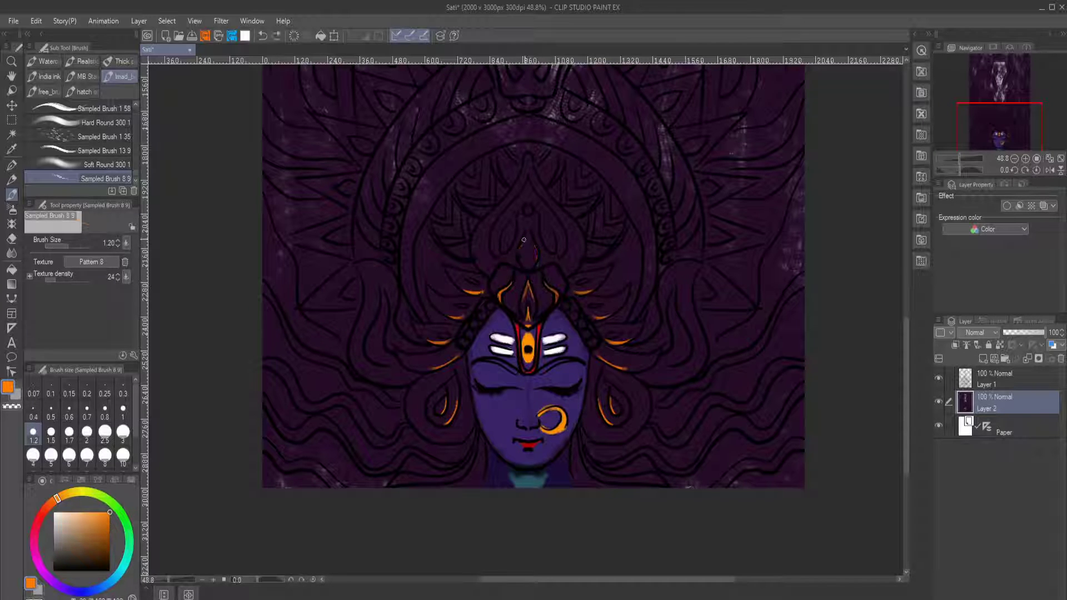
drag(523, 240, 521, 260)
On a new layer, add mirrored orange accents to the headdress, halo petals and crown tips
key(ctrl+shift+n)
drag(639, 248, 644, 298)
drag(606, 188, 610, 212)
drag(545, 148, 549, 157)
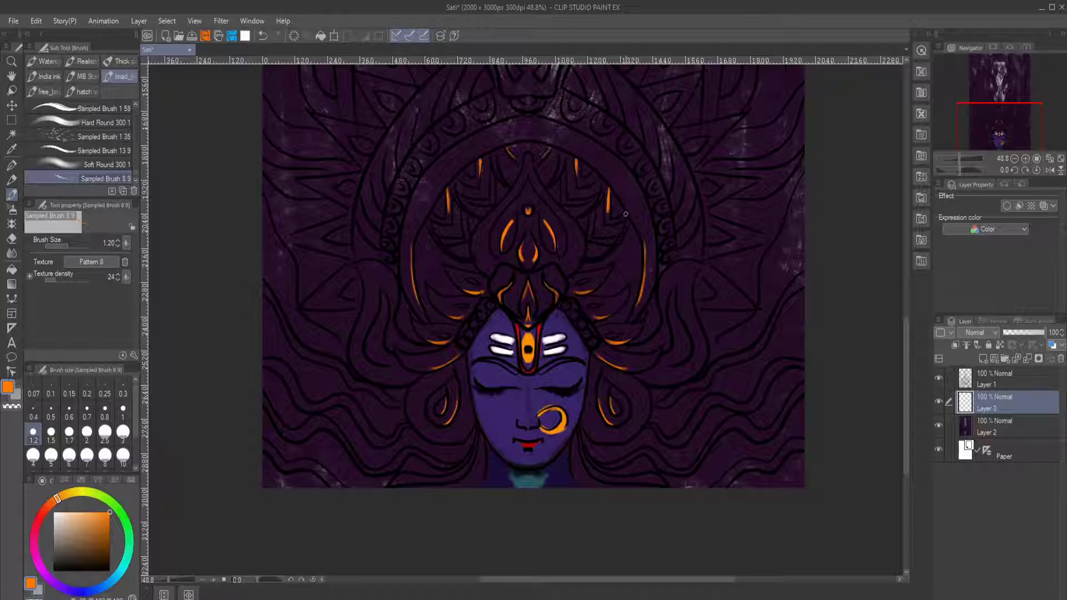
drag(614, 214, 629, 223)
drag(561, 177, 567, 202)
drag(478, 236, 486, 275)
Add mirrored orange strokes on the hair, undoing the unwanted ones
drag(433, 330, 449, 328)
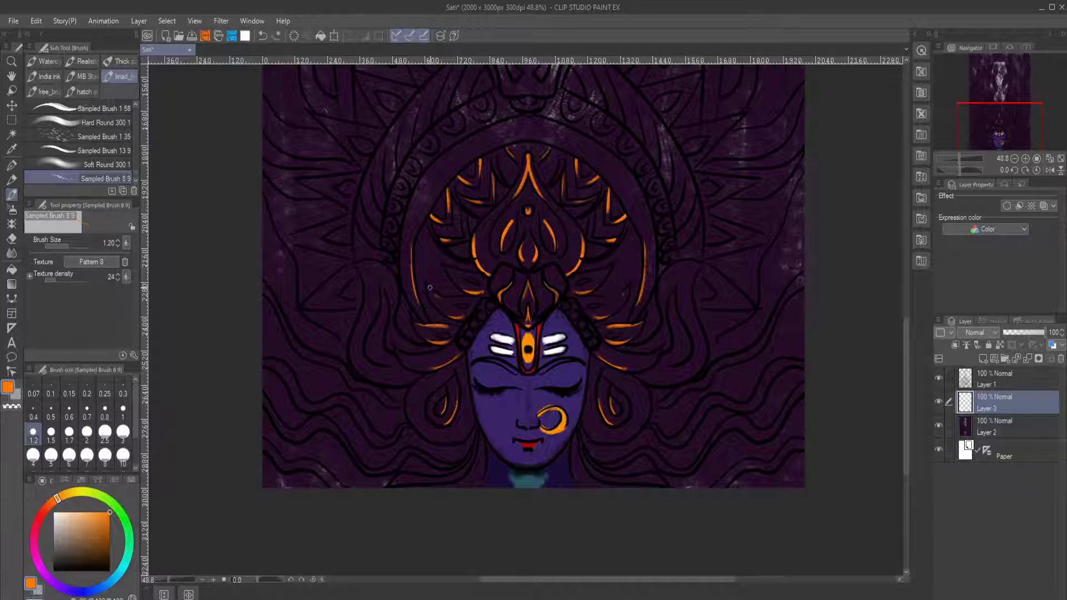
drag(605, 300, 629, 286)
drag(645, 389, 638, 428)
key(ctrl+z)
drag(676, 309, 683, 335)
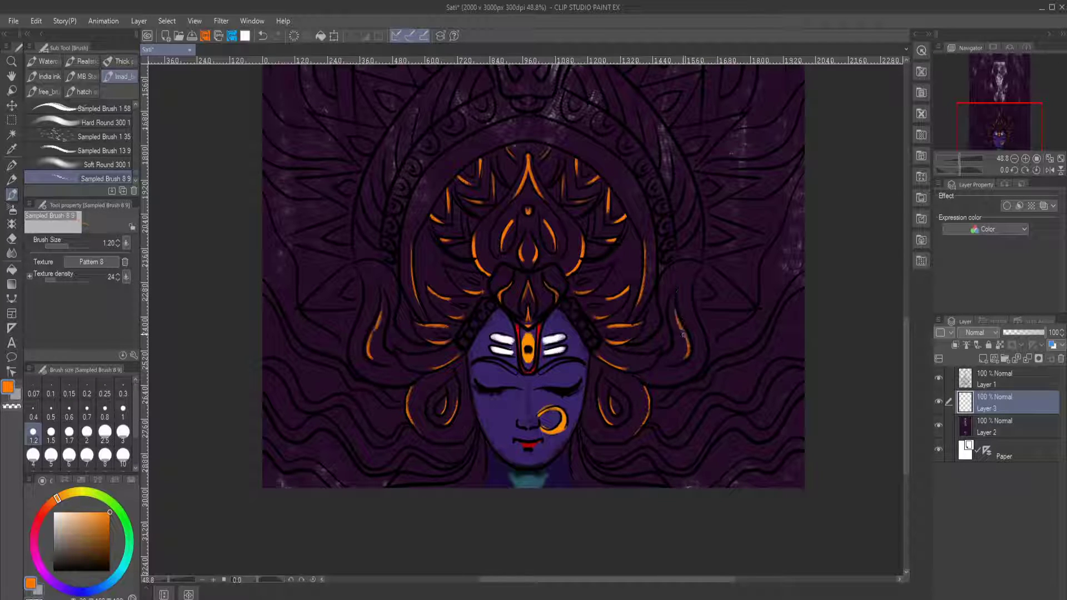
key(ctrl+z)
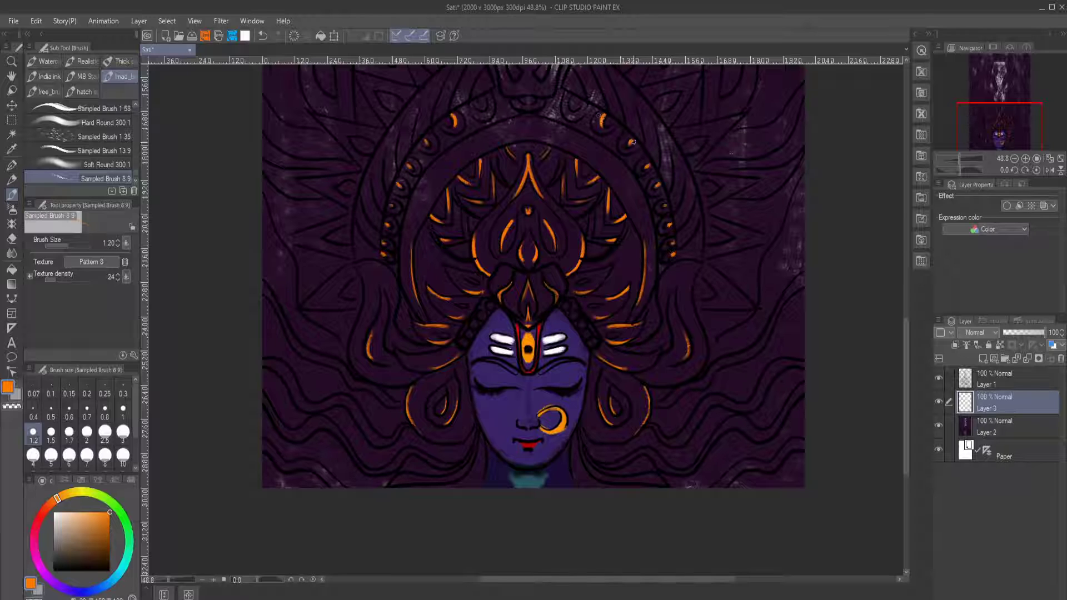
scroll(632, 142, down, 5)
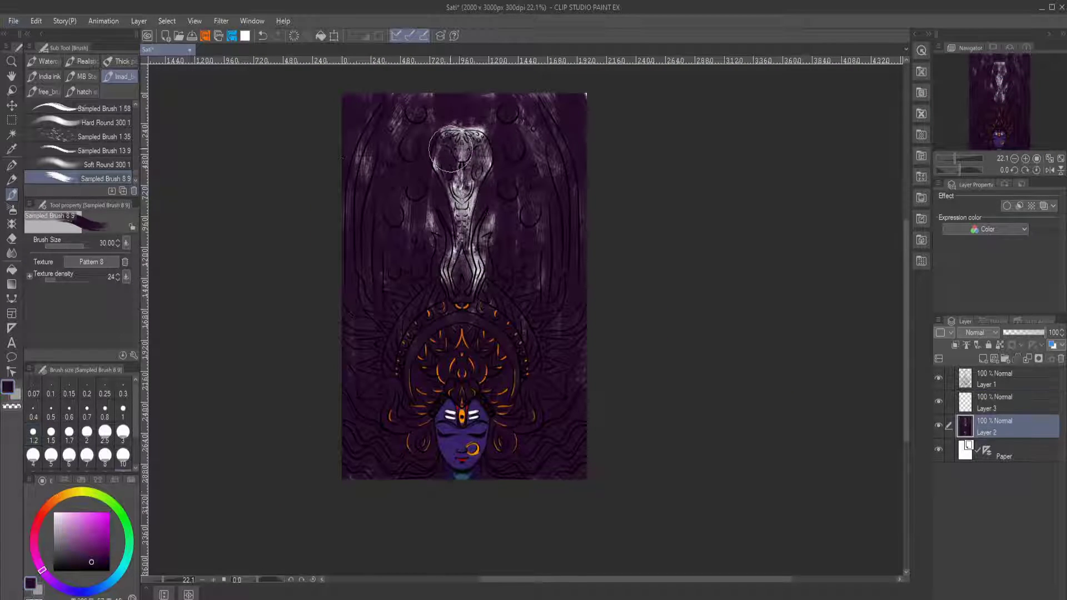
Darken the background behind the cobra's head and paint its hood and neck dark blue
drag(450, 149, 458, 184)
click(100, 555)
click(994, 403)
click(122, 456)
drag(456, 146, 467, 144)
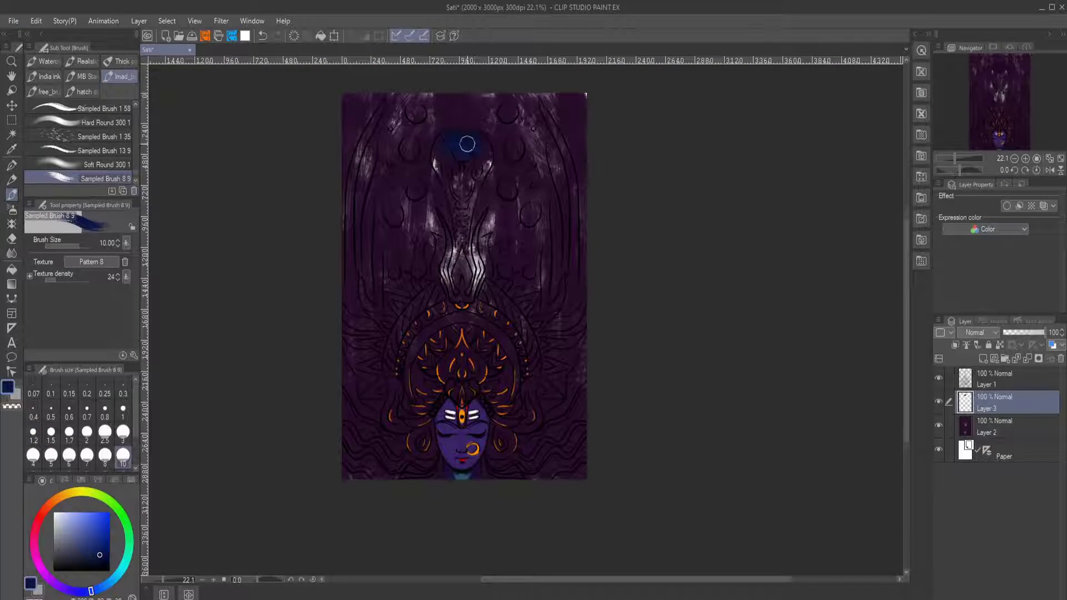
scroll(468, 144, up, 2)
key(bracketleft)
drag(555, 266, 575, 305)
With a fine 2.5 cyan brush, draw cyan bands on the cobra's hood and neck
click(119, 572)
click(110, 512)
click(104, 433)
drag(568, 215, 581, 221)
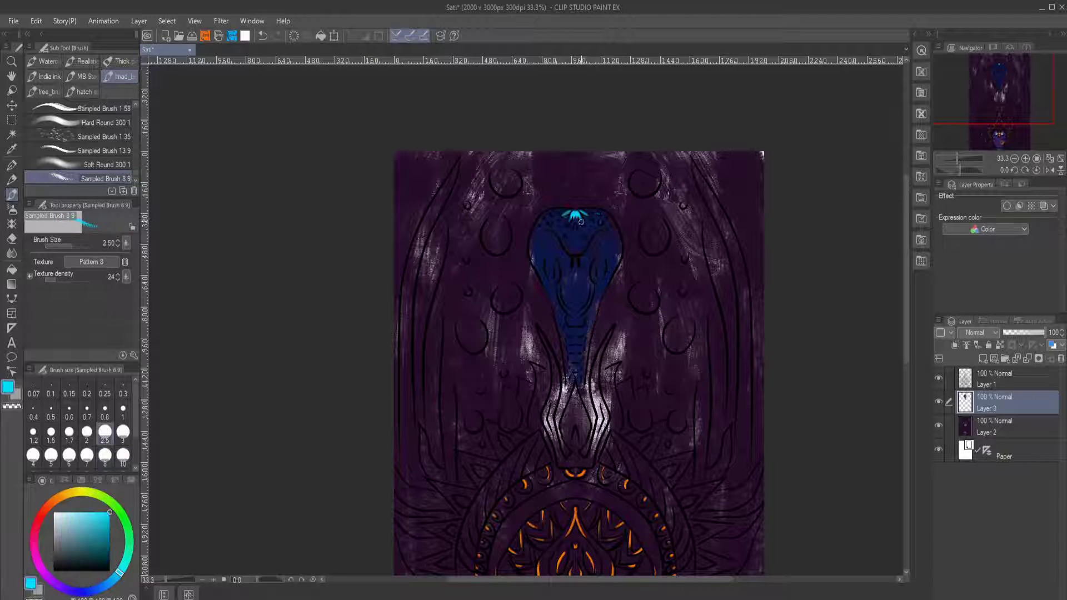
drag(572, 295, 578, 358)
scroll(577, 361, down, 2)
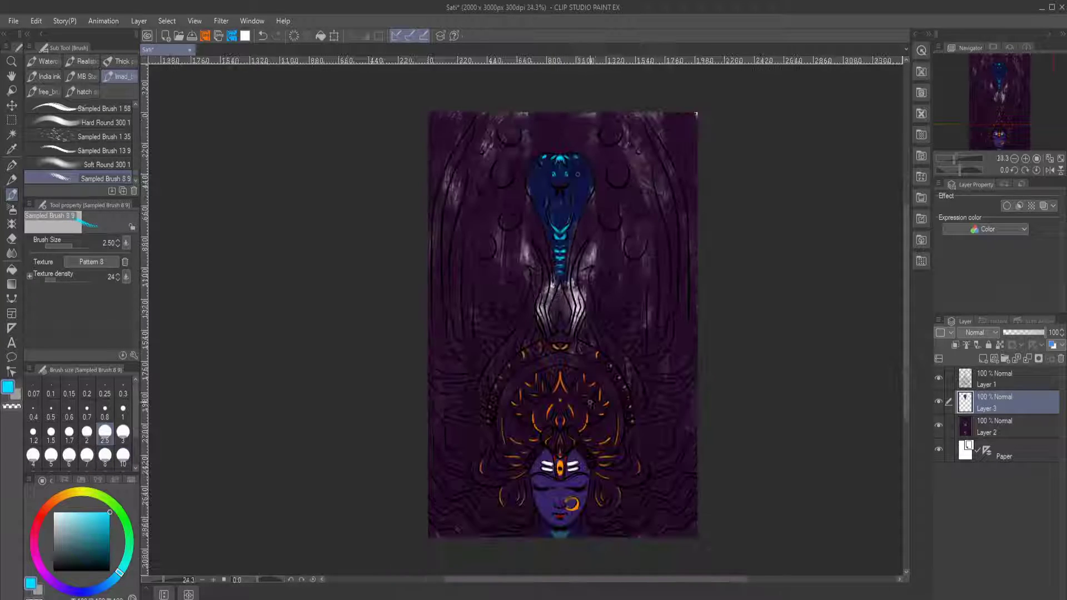
Add cyan arcs on the drops and mirrored cyan strokes along the flowing hair
drag(605, 221, 617, 227)
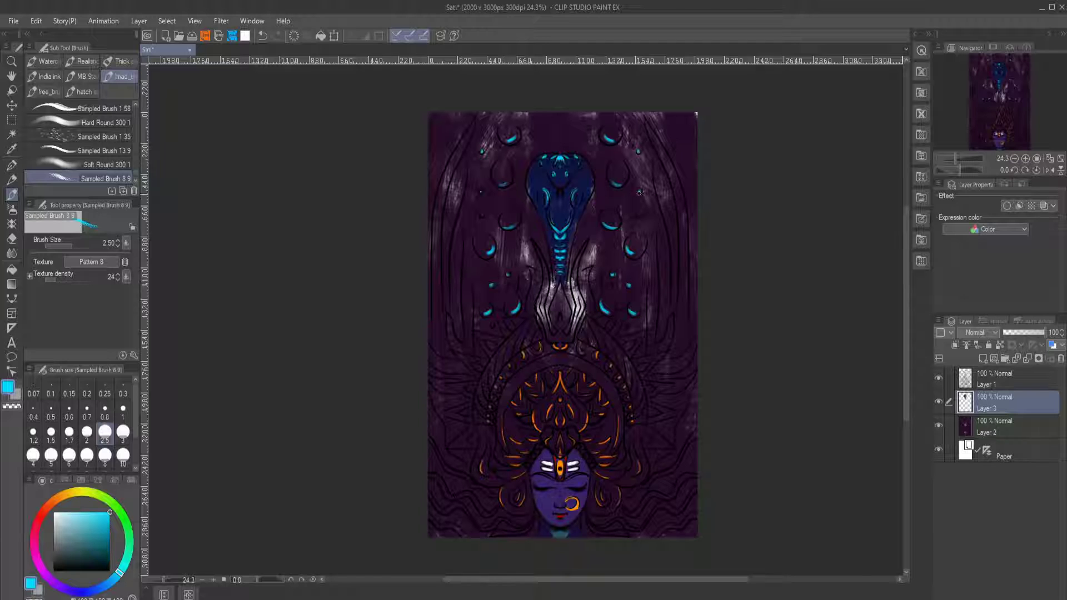
drag(649, 127, 673, 176)
drag(657, 250, 662, 294)
drag(694, 337, 664, 361)
drag(693, 374, 669, 381)
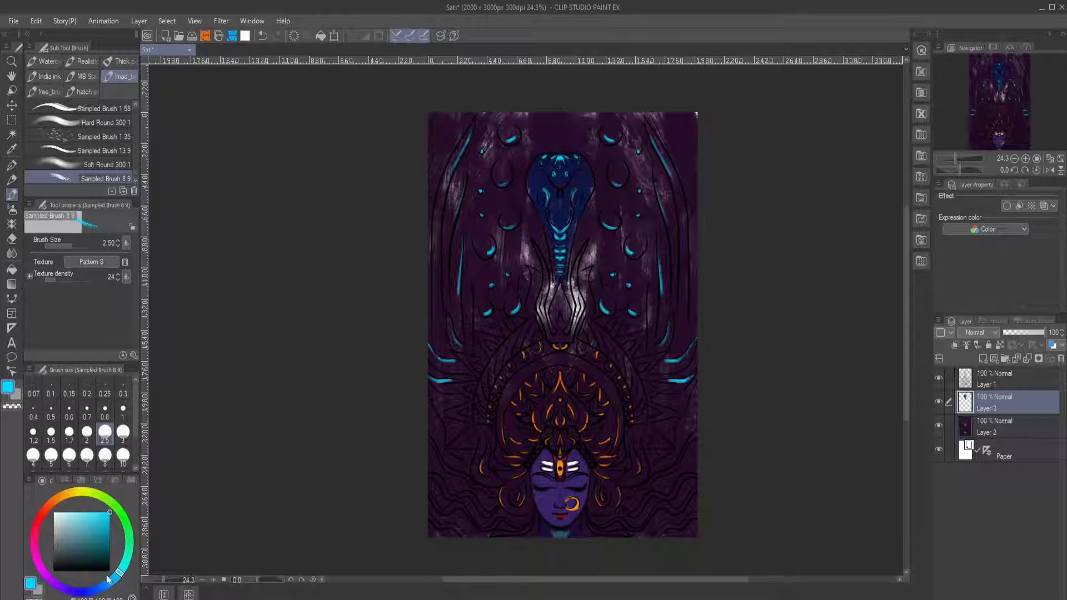
Add mirrored strokes beside the cobra's neck and around the halo, then undo the dark red arcs
drag(108, 579, 50, 579)
click(96, 548)
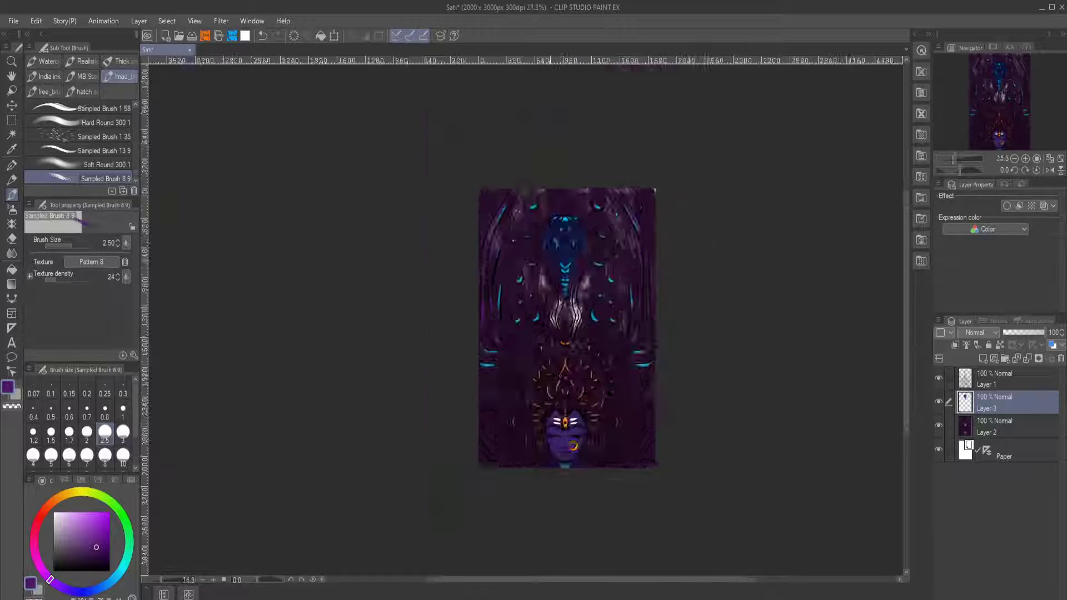
scroll(596, 366, up, 1)
scroll(313, 349, down, 2)
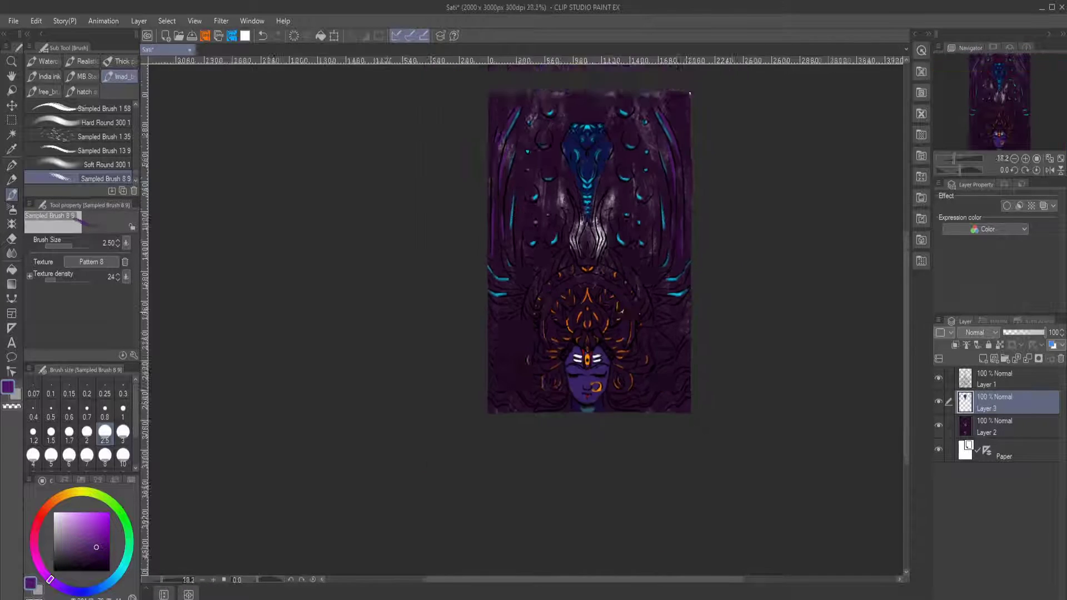
drag(554, 174, 564, 222)
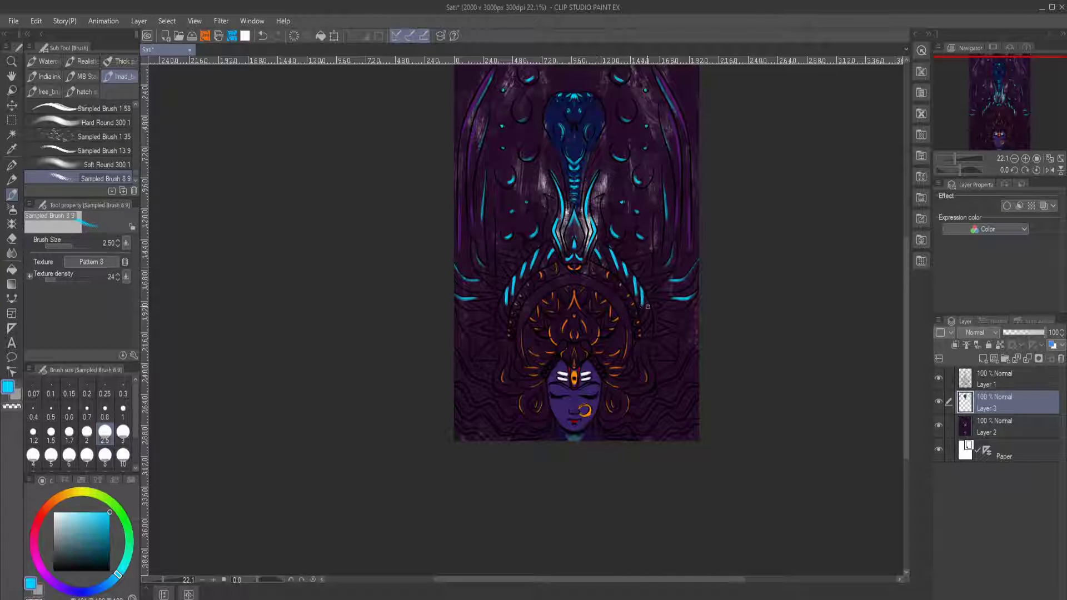
drag(614, 253, 646, 335)
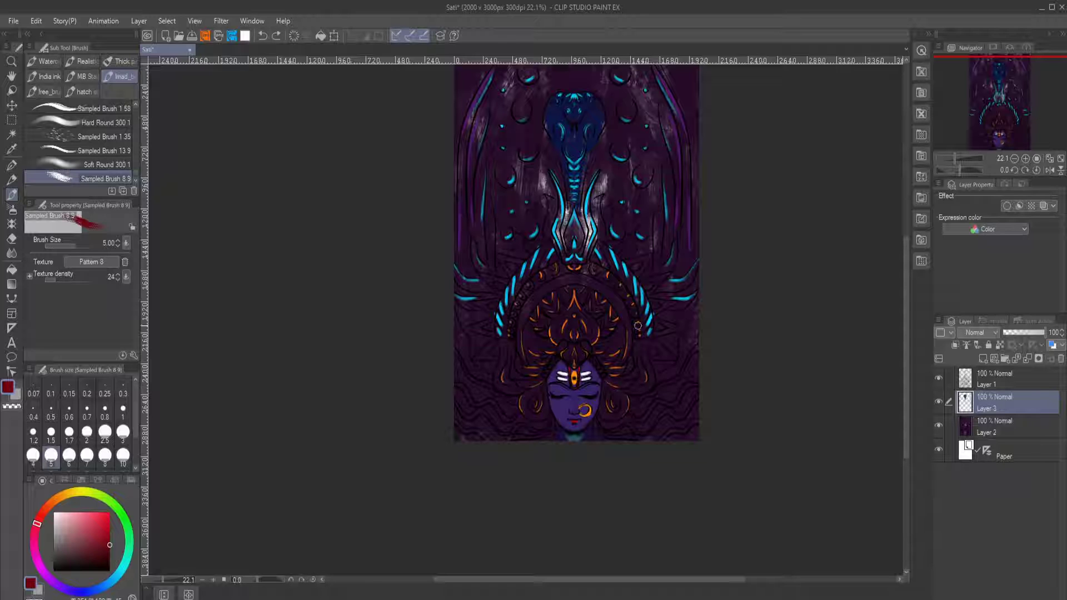
key(ctrl+z)
On a new layer above the accent layer, paint the cobra's eyes red
click(109, 512)
click(982, 358)
drag(987, 425, 987, 400)
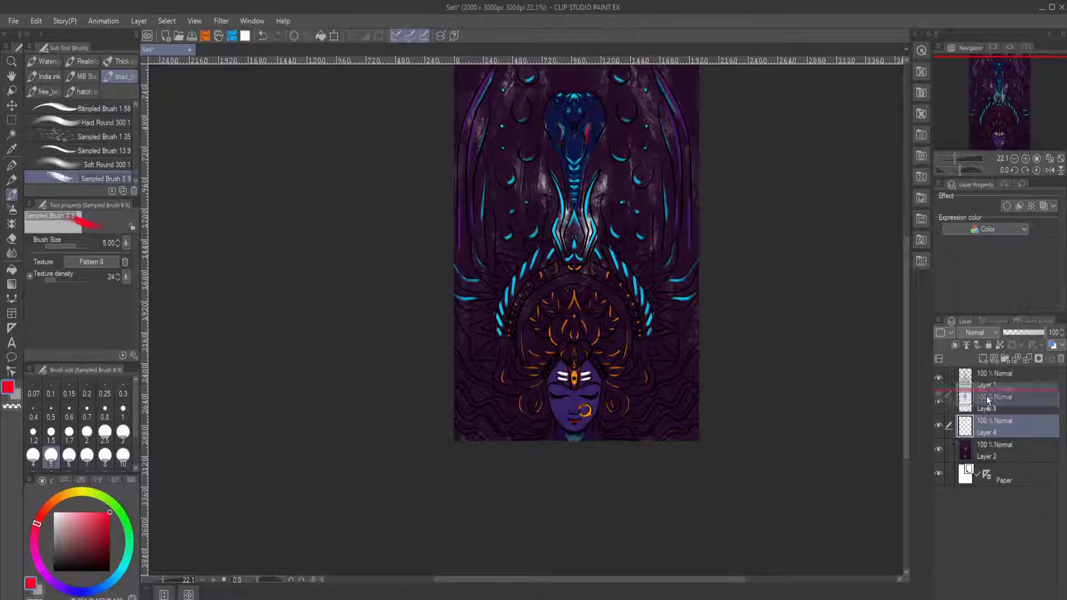
drag(557, 127, 559, 138)
drag(587, 127, 579, 154)
Paint dark strokes along the cobra's neck with a smaller black brush
alt+click(575, 149)
key(bracketright)
key(bracketright)
key(bracketright)
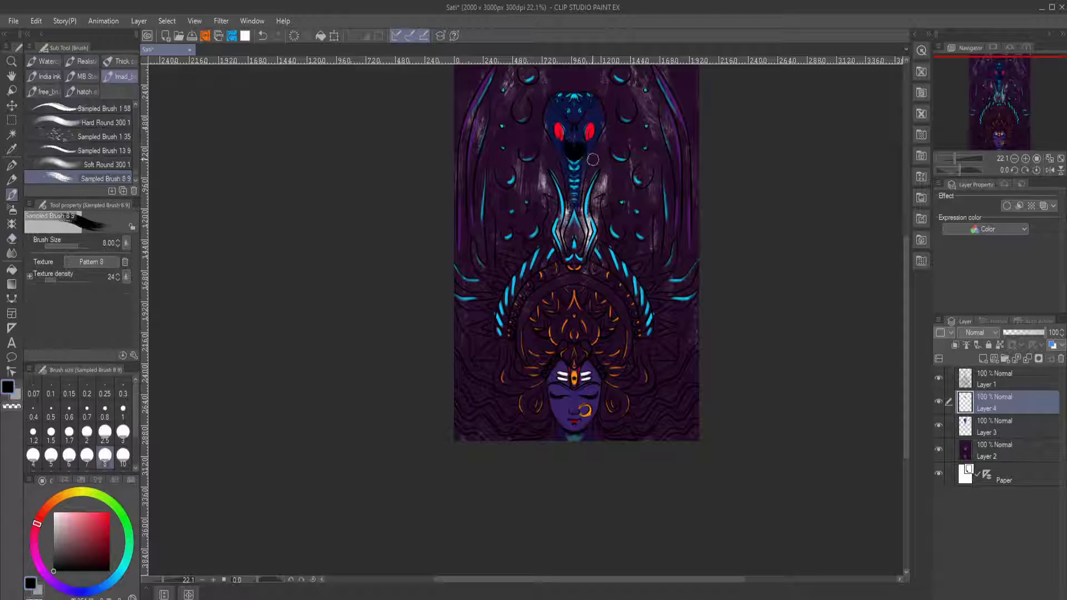
key(bracketleft)
key(bracketleft)
key(bracketleft)
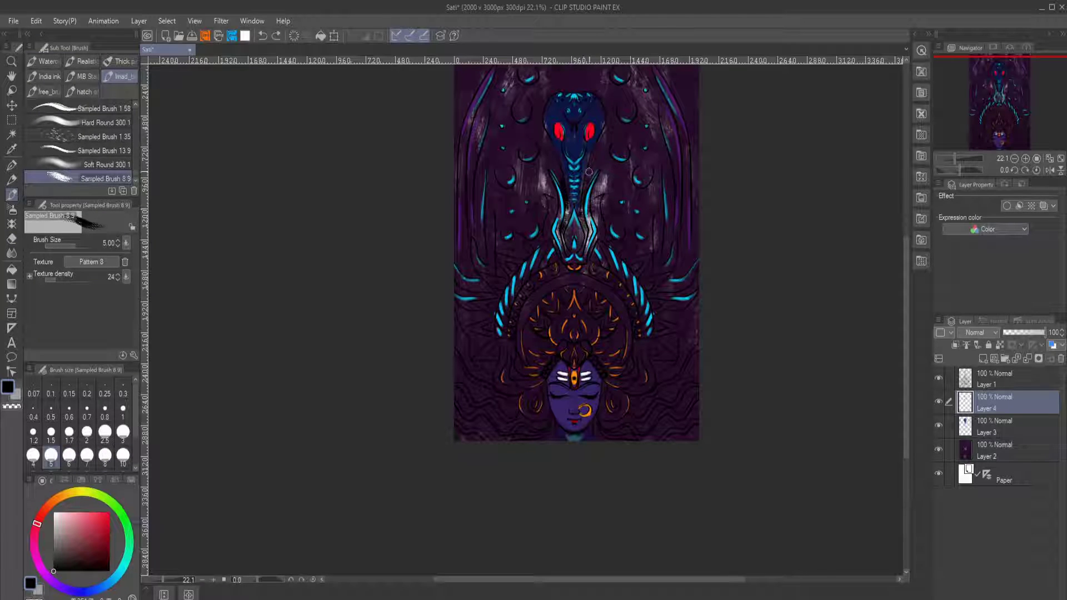
key(bracketleft)
key(bracketleft)
key(bracketleft)
drag(561, 210, 569, 235)
drag(589, 210, 586, 240)
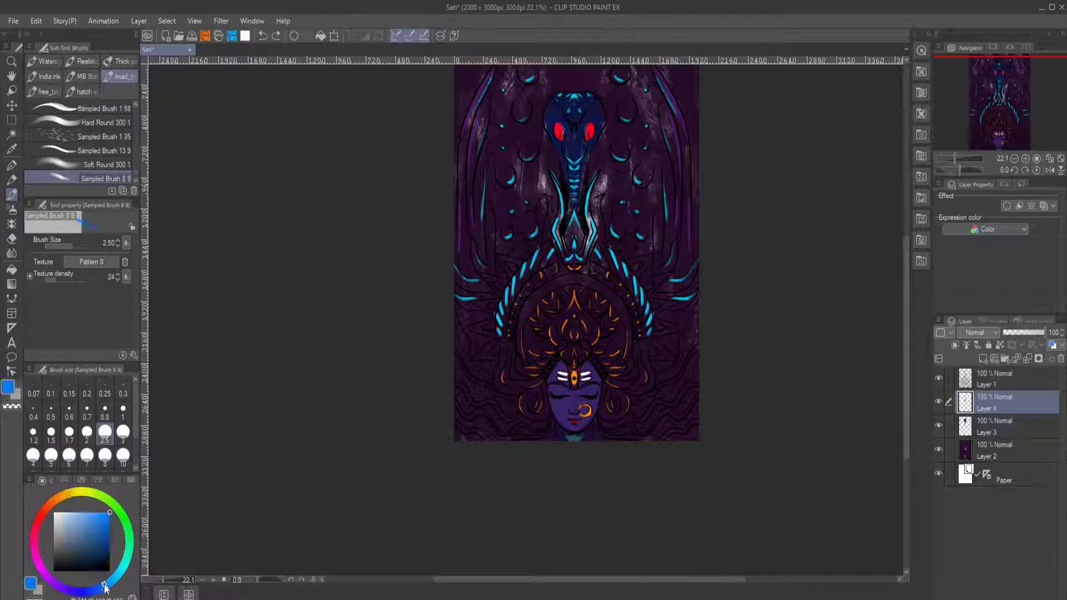
Eyedrop the dark purple, blend, and shade the cobra's head with dark strokes
alt+click(635, 265)
scroll(651, 349, down, 3)
scroll(567, 215, up, 4)
key(j)
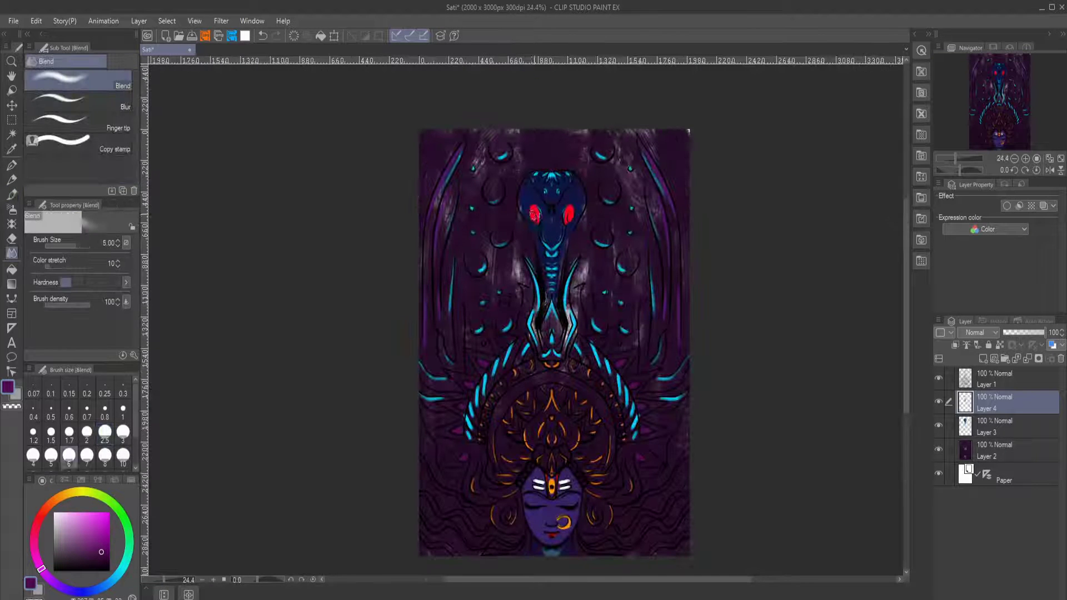
key(b)
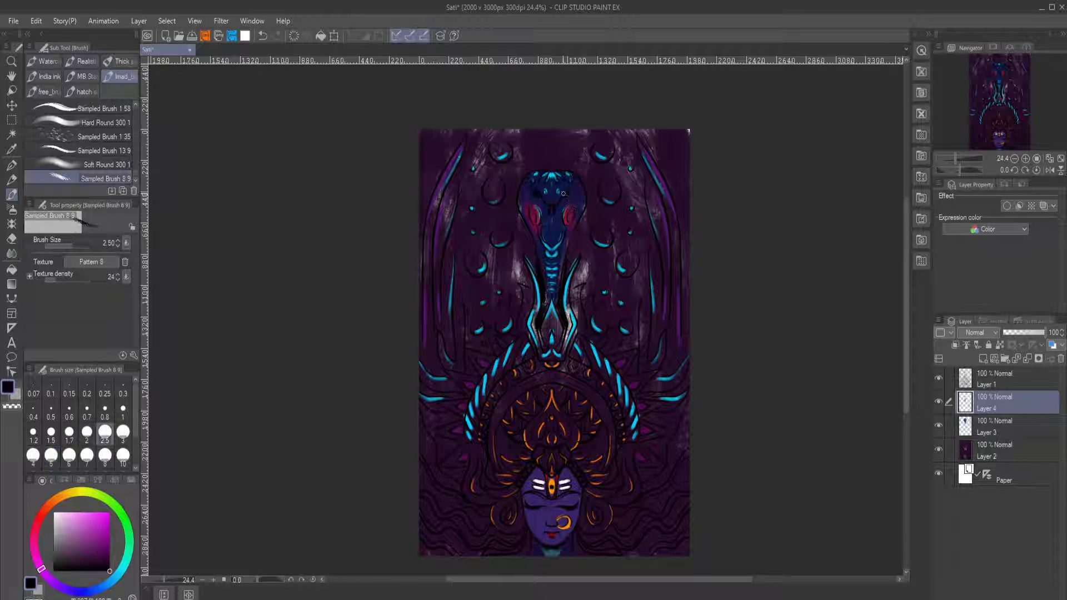
mouse_move(577, 192)
mouse_down()
mouse_move(560, 206)
mouse_move(572, 210)
mouse_up()
Switch to a small cyan brush and add a new raster layer for the gold glow
key(bracketleft)
key(bracketleft)
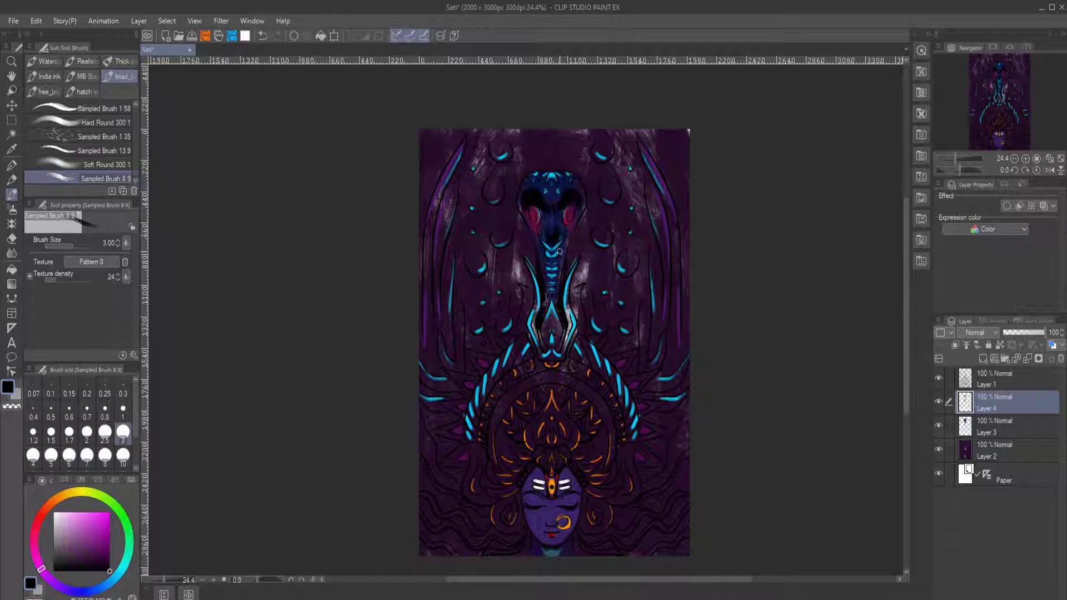
key(bracketleft)
alt+click(552, 175)
key(bracketleft)
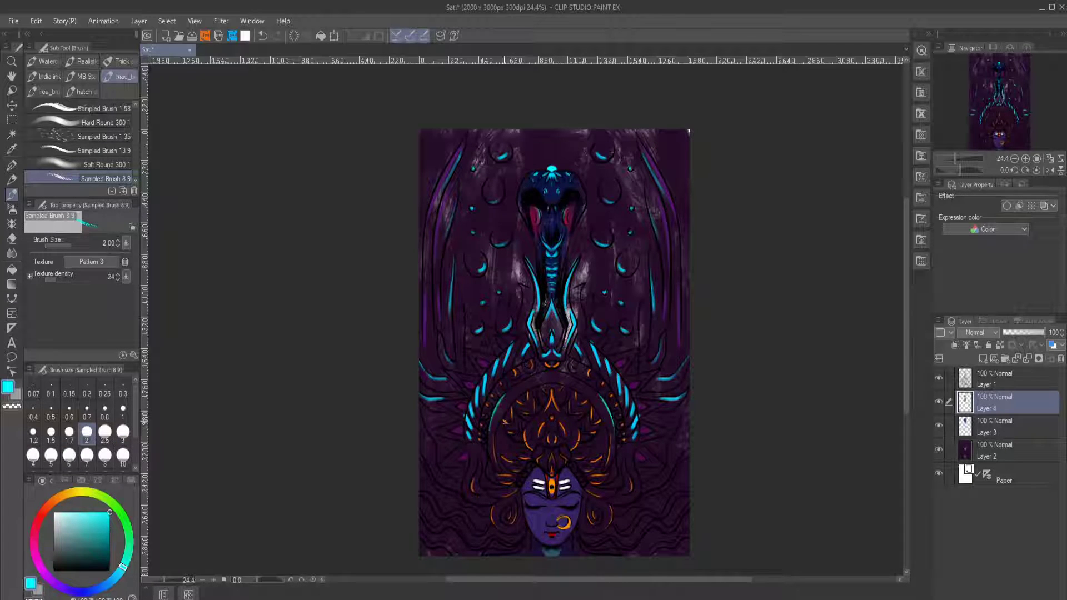
click(47, 61)
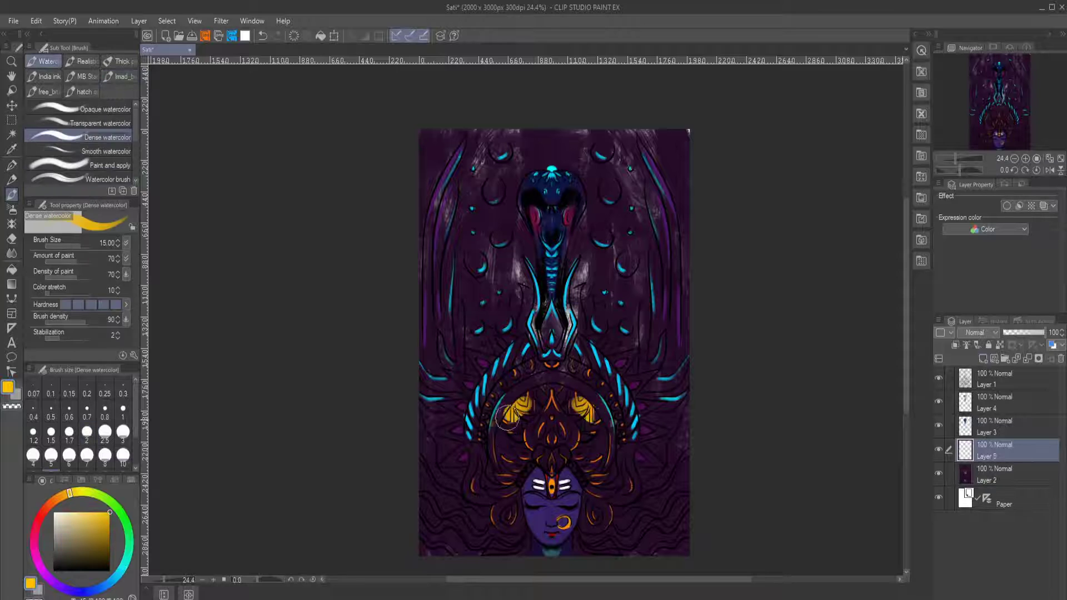
Paint gold Transparent watercolor glow around the halo, cobra's neck and face curls, undoing missteps
drag(489, 439, 611, 439)
key(ctrl+z)
click(100, 122)
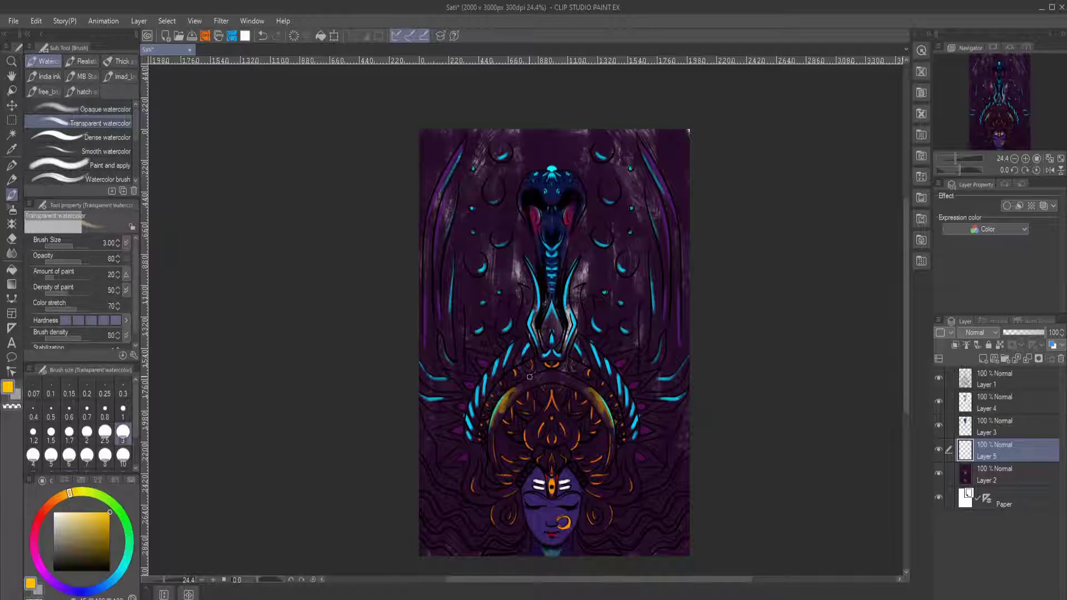
mouse_move(491, 439)
mouse_down()
mouse_move(478, 388)
mouse_move(522, 350)
mouse_move(478, 500)
mouse_up()
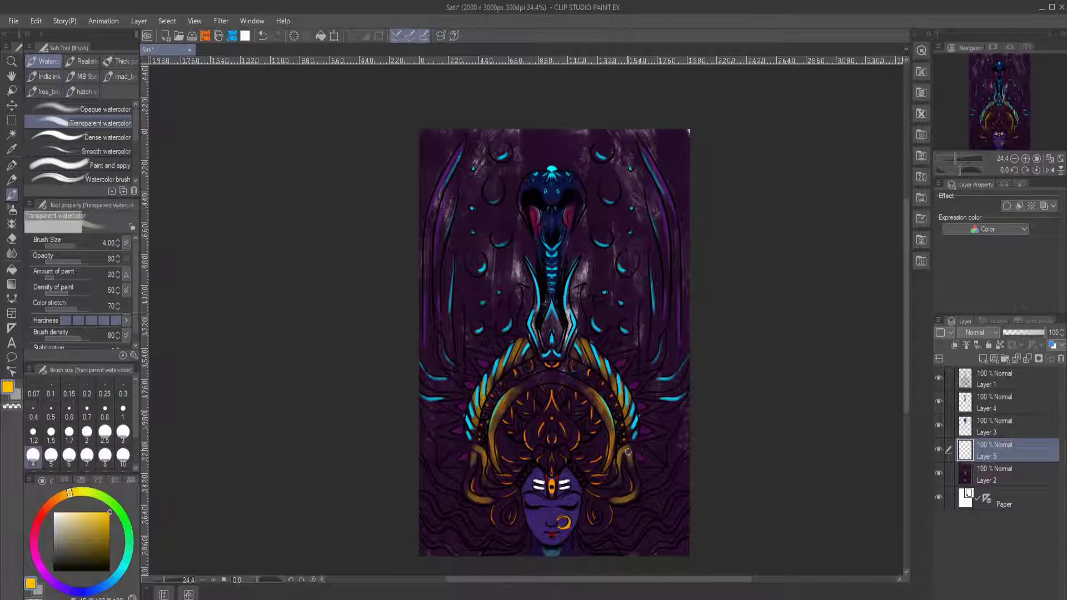
drag(520, 456, 534, 416)
drag(508, 503, 503, 525)
key(ctrl+z)
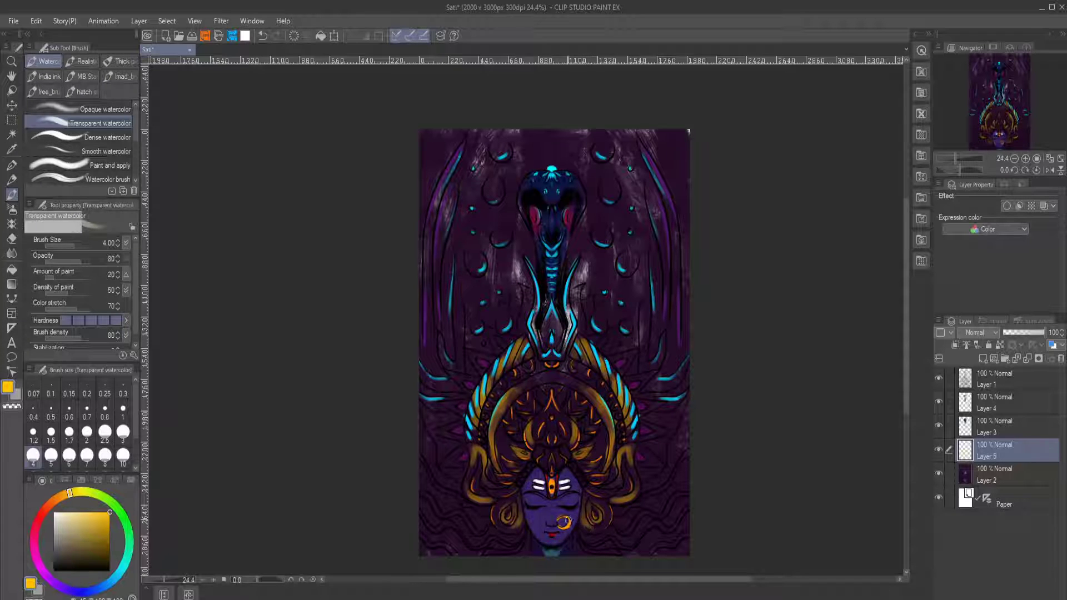
Add mirrored gold spikes beside the halo, then darken the upper background with a larger black brush
mouse_move(661, 461)
mouse_down()
mouse_move(638, 444)
mouse_move(636, 391)
mouse_move(608, 339)
mouse_up()
click(54, 571)
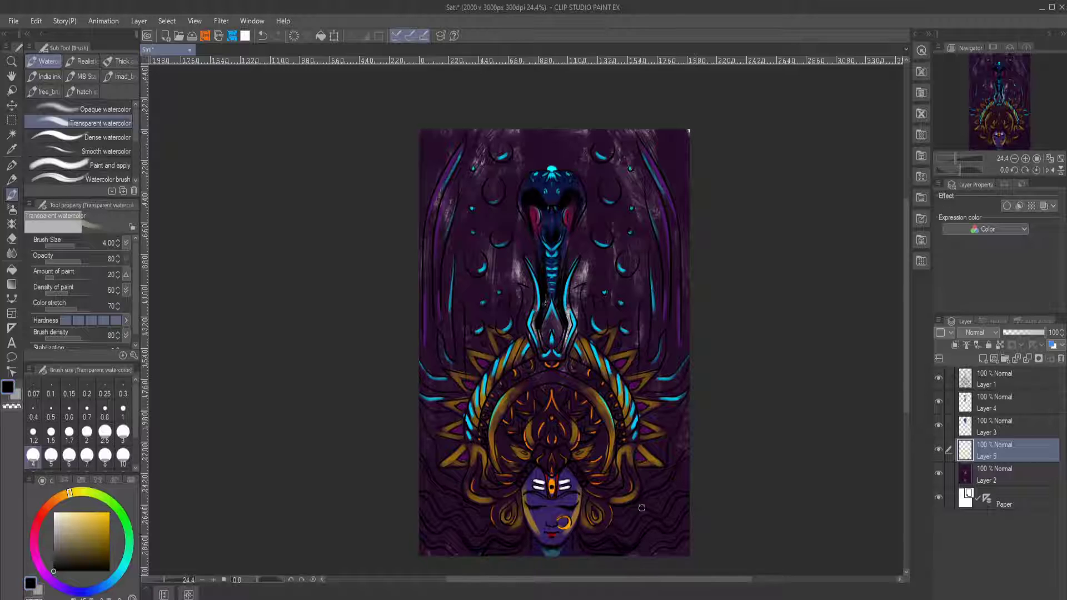
click(105, 455)
drag(716, 361, 714, 247)
Blend the dark tones near the cobra's hood and darken the background around the lower hair
key(j)
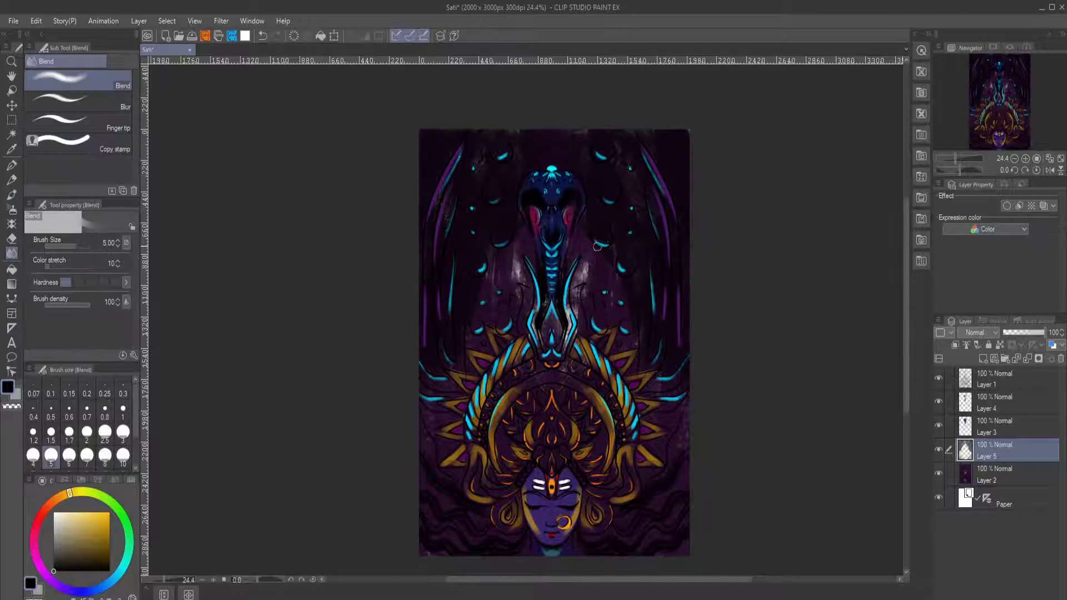
drag(556, 189, 531, 165)
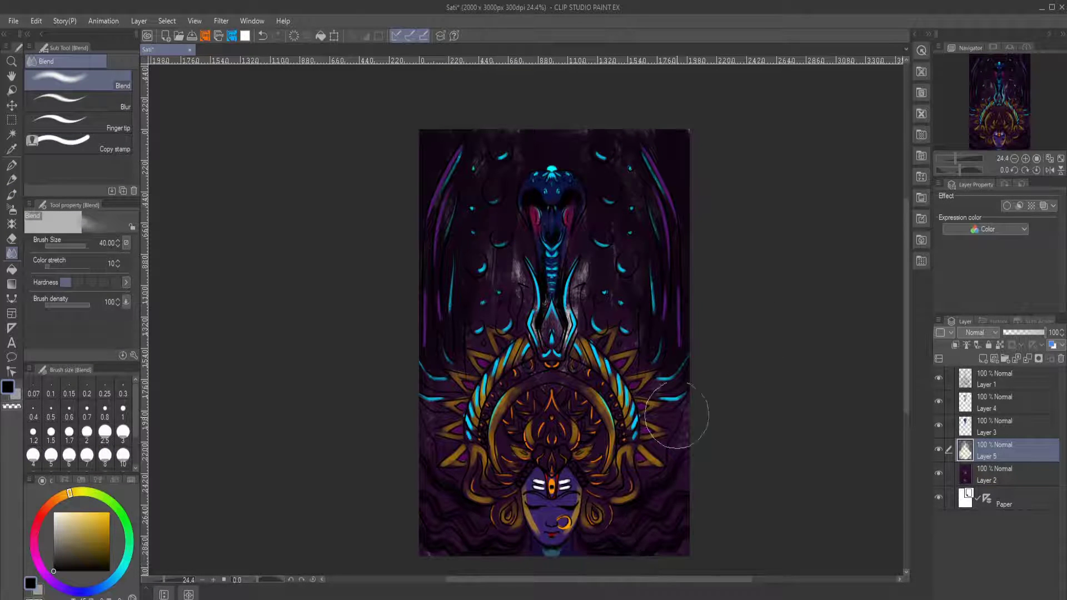
key(b)
mouse_move(628, 456)
mouse_down()
mouse_move(647, 489)
mouse_move(640, 530)
mouse_up()
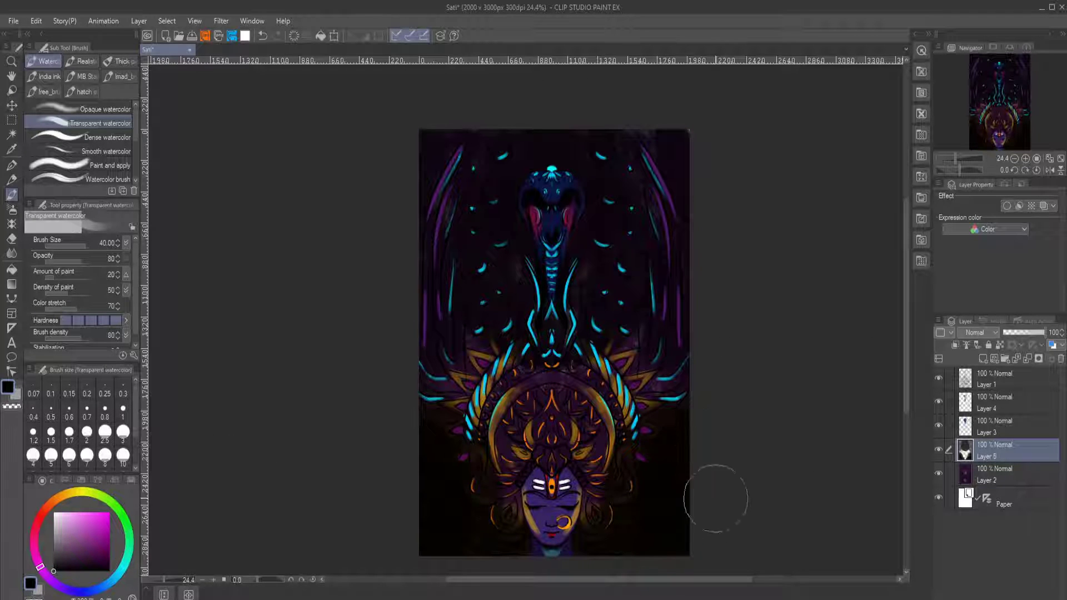
Set brush size 5 with an orange-brown colour, save the painting, and reselect Transparent watercolor
drag(716, 499, 643, 464)
alt+click(643, 467)
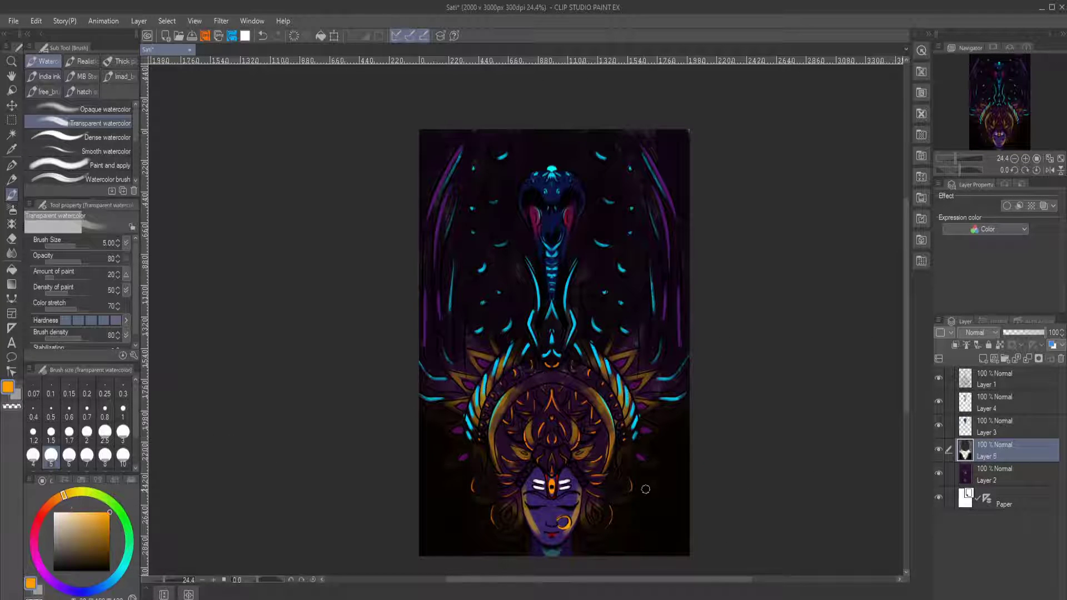
click(122, 77)
key(ctrl+s)
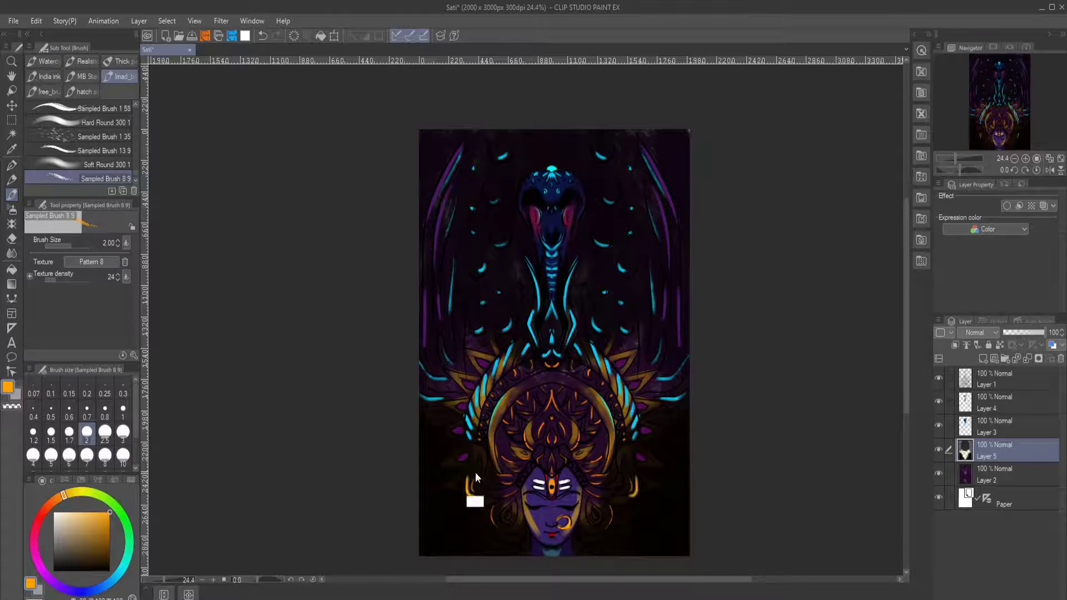
click(45, 61)
click(100, 122)
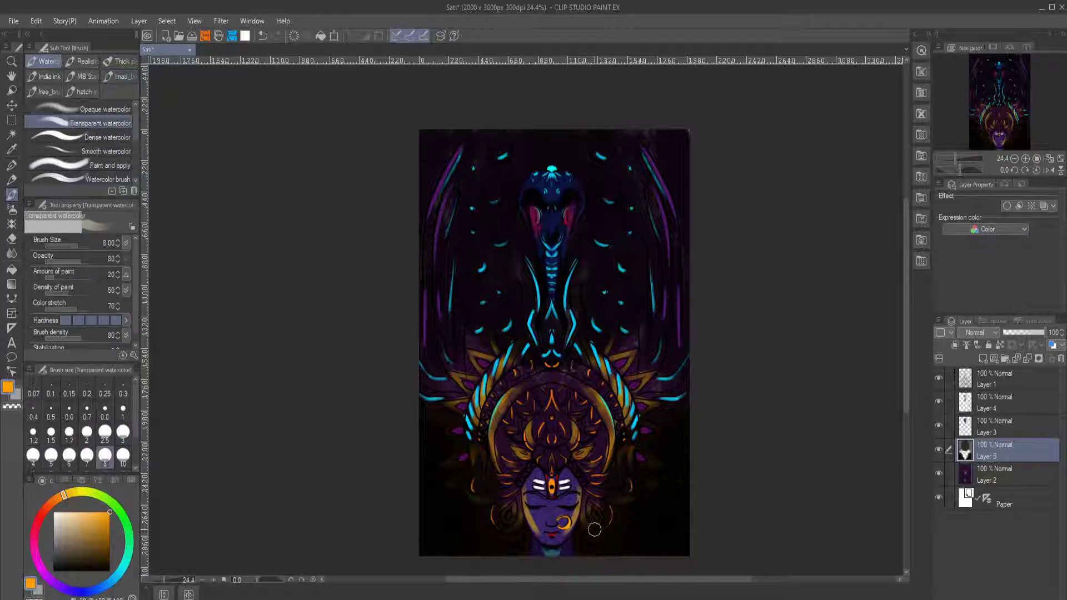
Paint extra cyan spikes on Layer 4 with a smaller Sampled Brush and save
click(1022, 402)
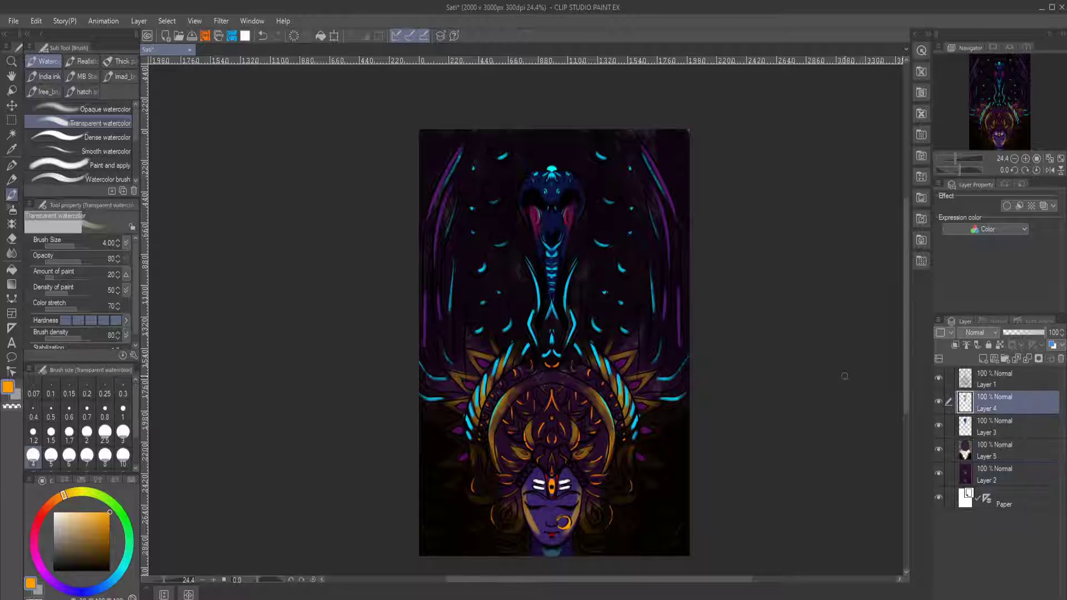
key(bracketleft)
key(bracketleft)
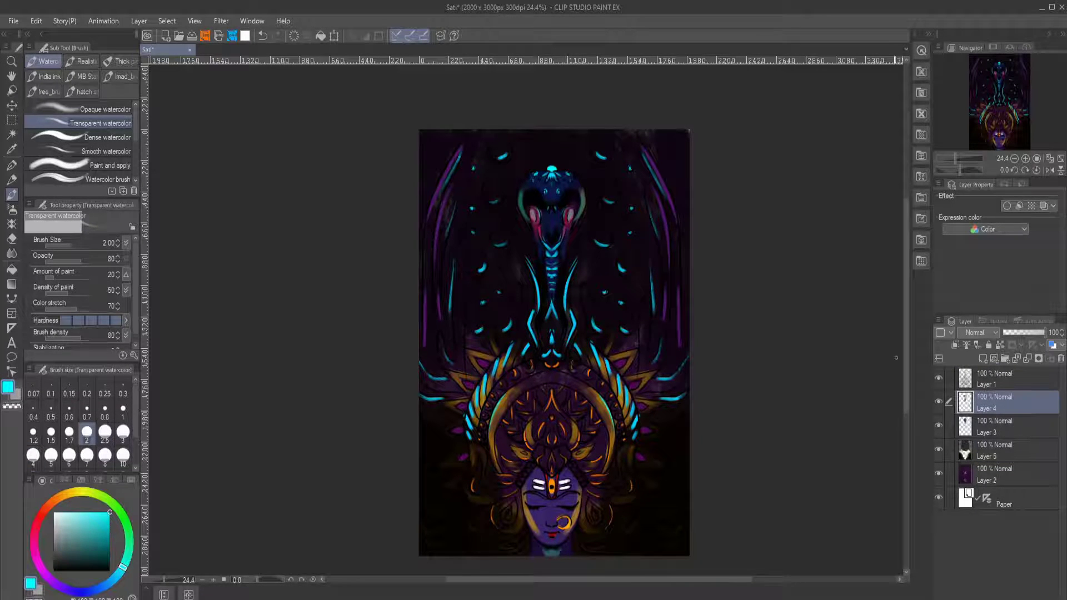
click(119, 76)
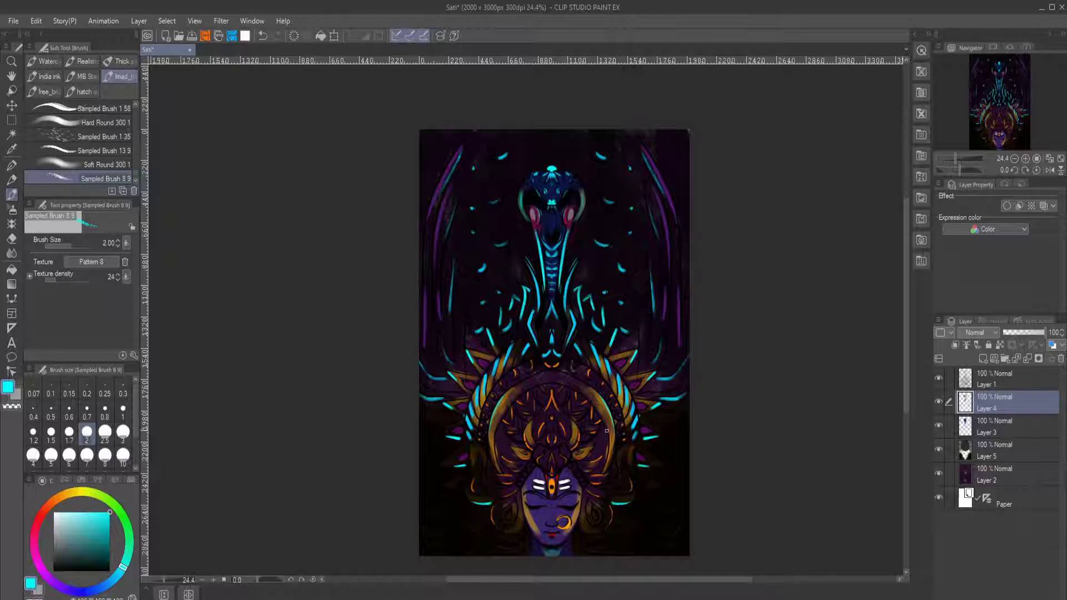
key(ctrl+s)
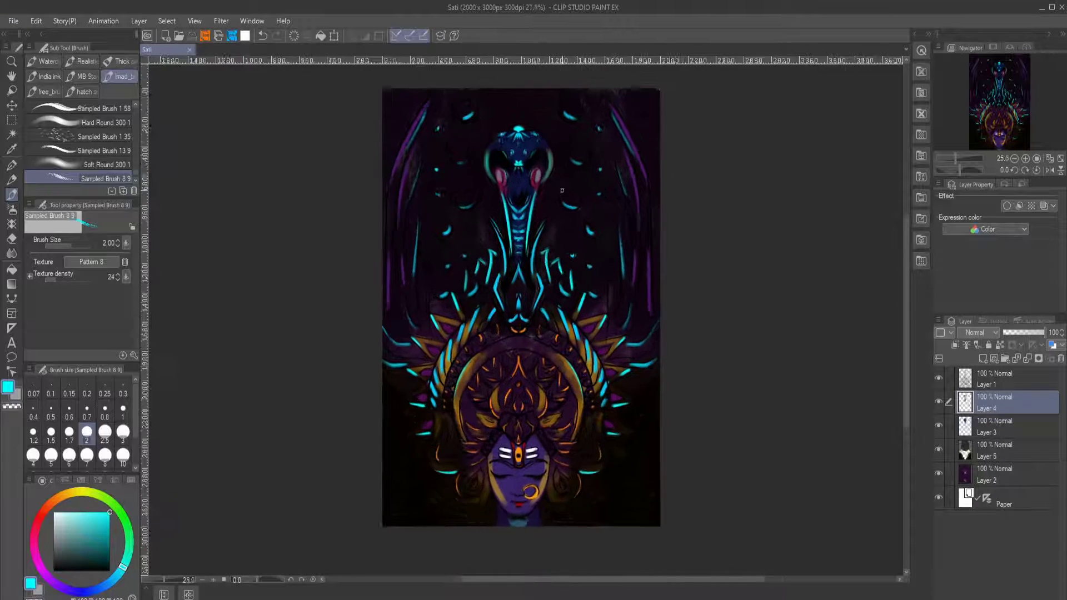
scroll(562, 191, up, 2)
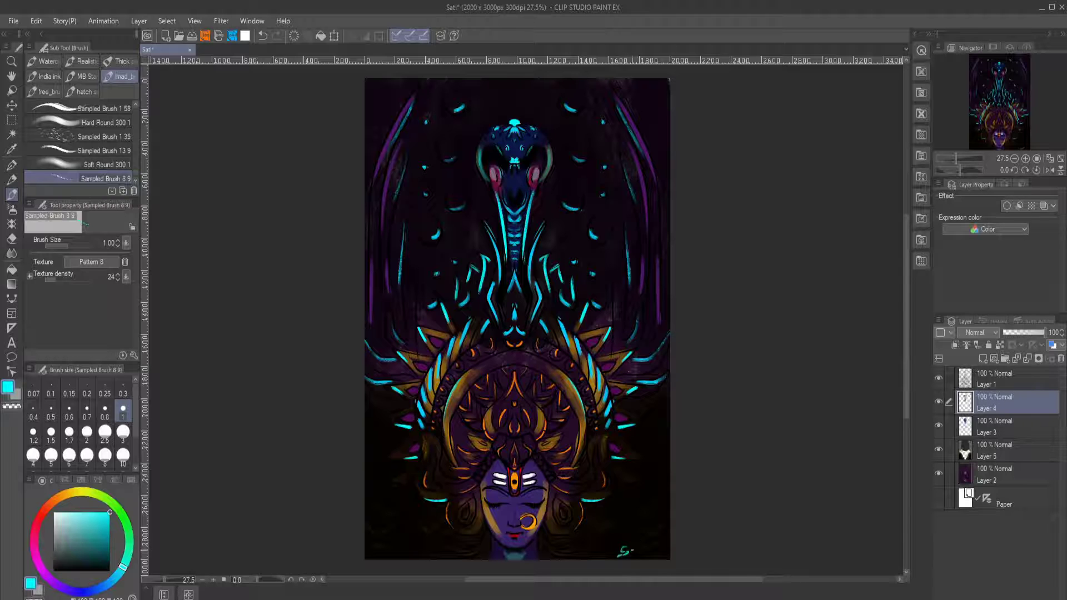
scroll(639, 550, up, 5)
Sign and date the bottom-right corner in orange on a new layer, resizing it with Ctrl+T
alt+click(428, 483)
drag(668, 500, 702, 458)
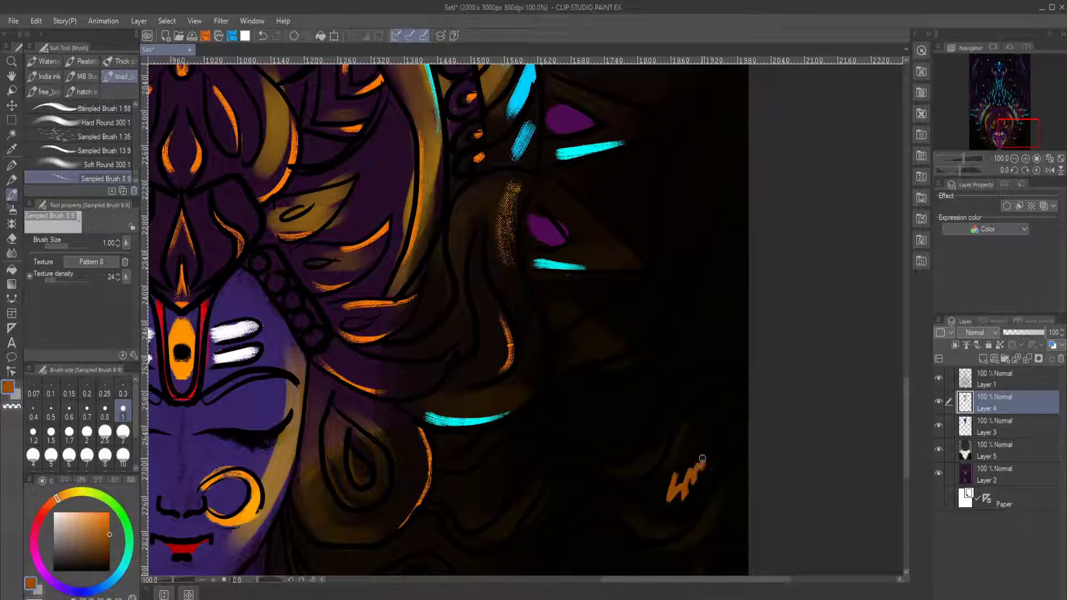
key(ctrl+z)
key(ctrl+shift+n)
drag(673, 500, 741, 442)
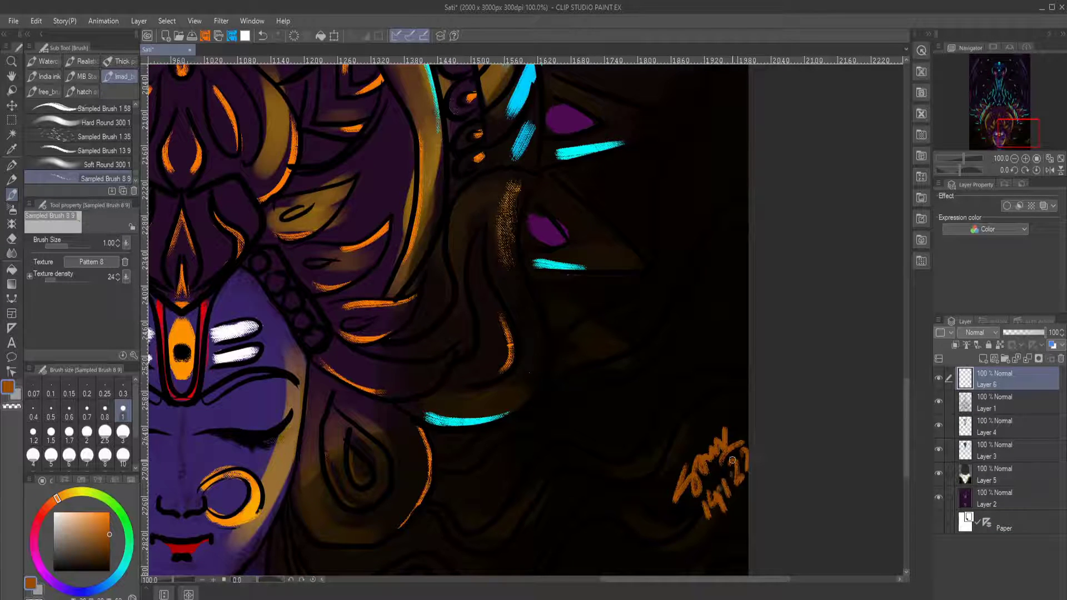
scroll(732, 460, down, 10)
key(ctrl+t)
scroll(732, 478, up, 5)
scroll(744, 517, down, 3)
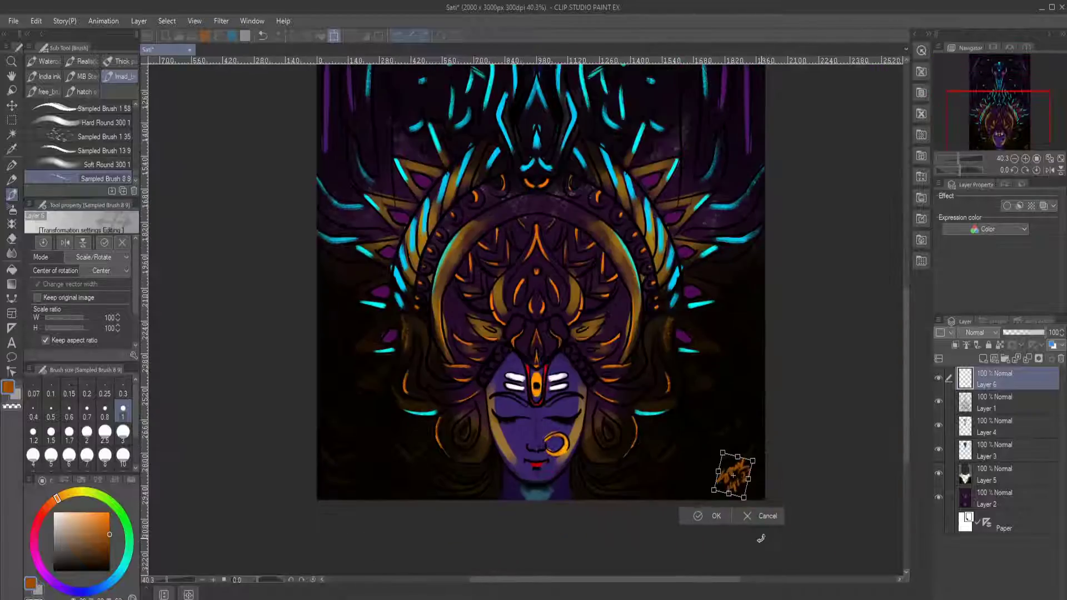
key(Return)
scroll(576, 479, down, 3)
On Layer 4, paint a cyan glowing collar beneath the chin and brighten its rim
scroll(576, 480, up, 3)
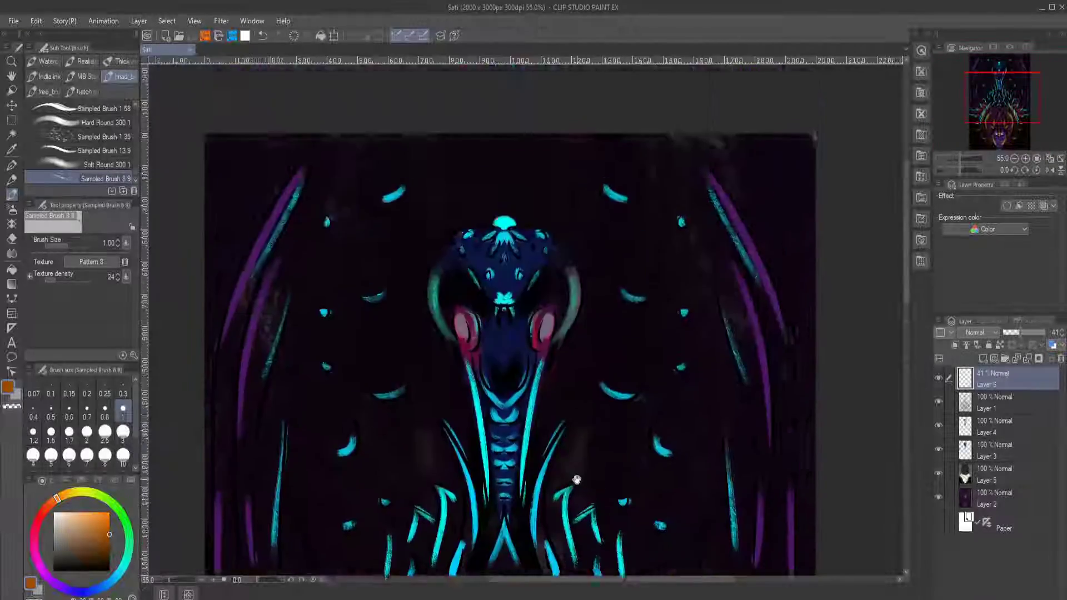
drag(576, 479, 576, 56)
scroll(576, 278, down, 3)
scroll(489, 334, up, 6)
ctrl+shift+click(440, 467)
alt+click(441, 467)
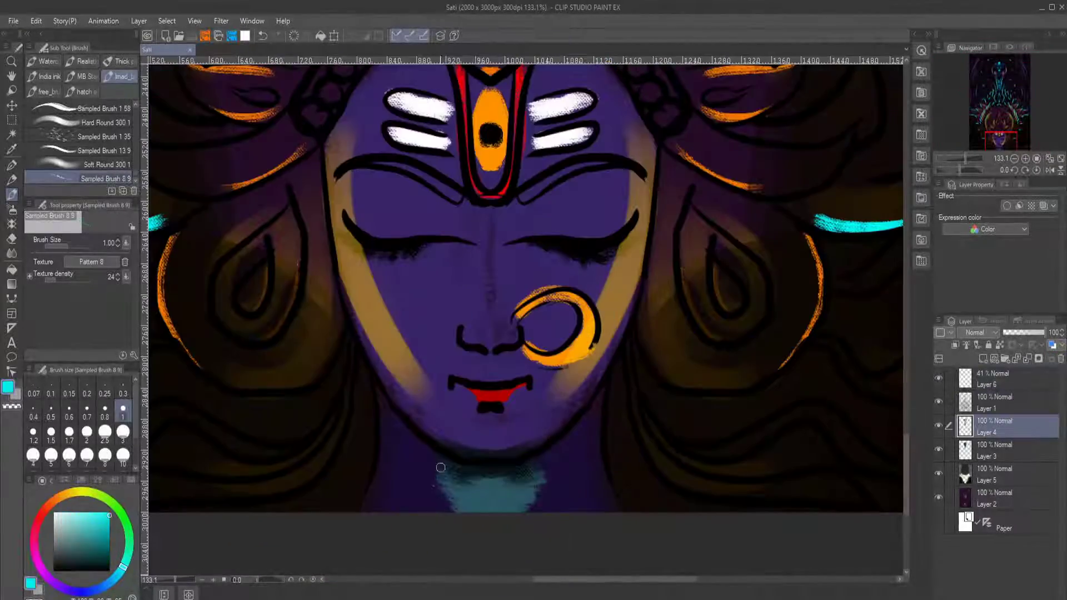
drag(441, 467, 447, 508)
drag(535, 475, 538, 472)
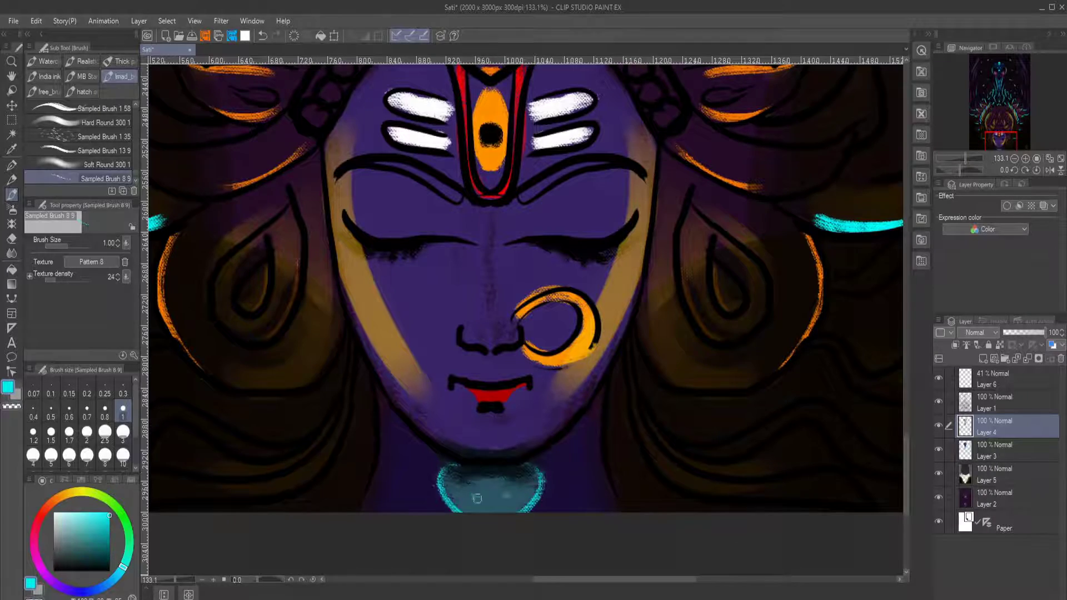